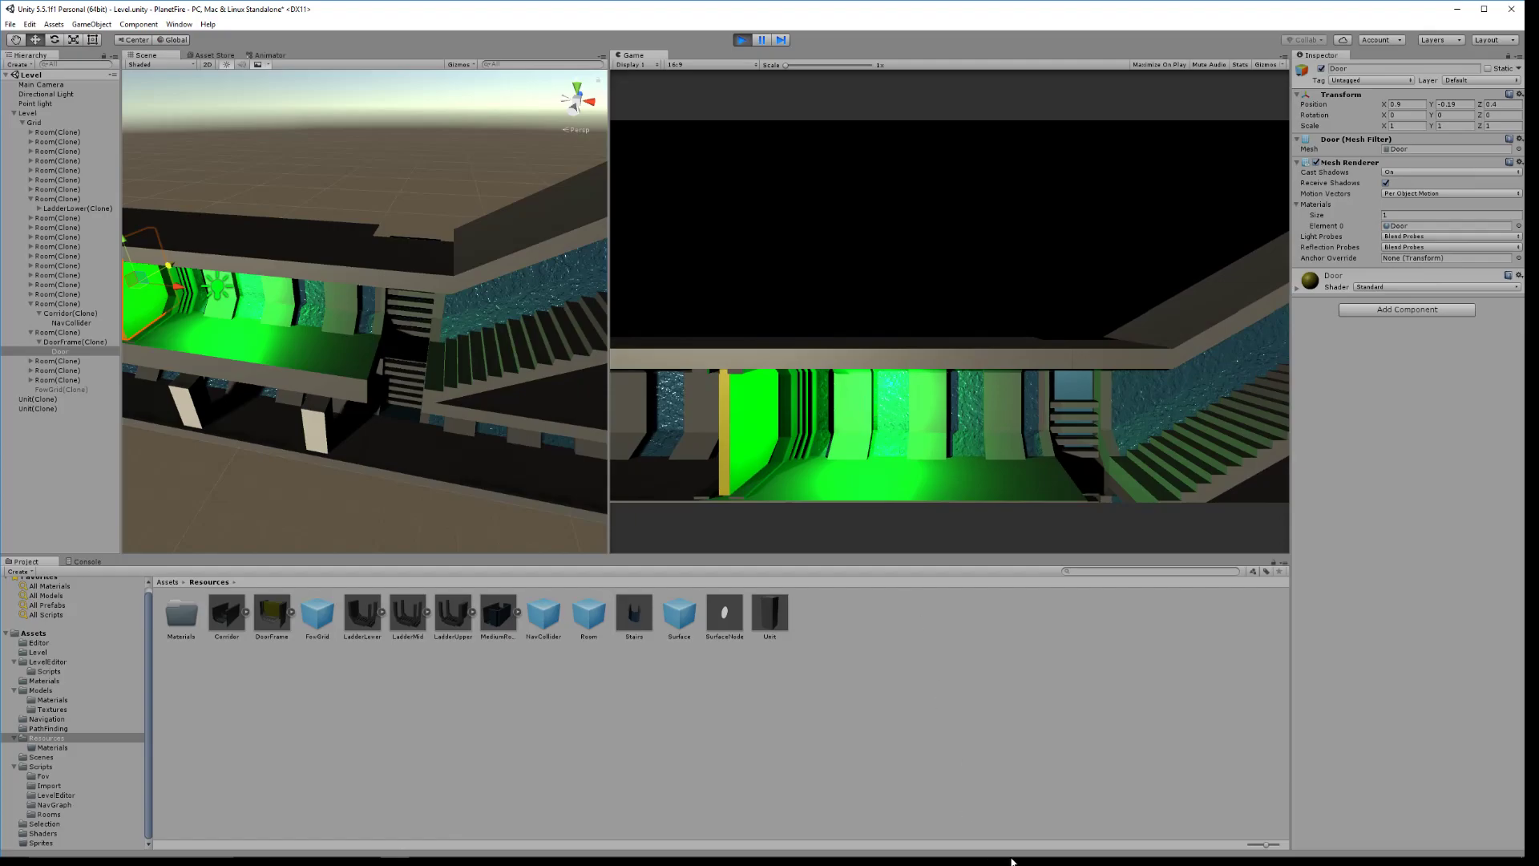
# Look over the running level's corridors, stairs, ladders and large room in the Game view
pyautogui.scroll(-4, 904, 474)
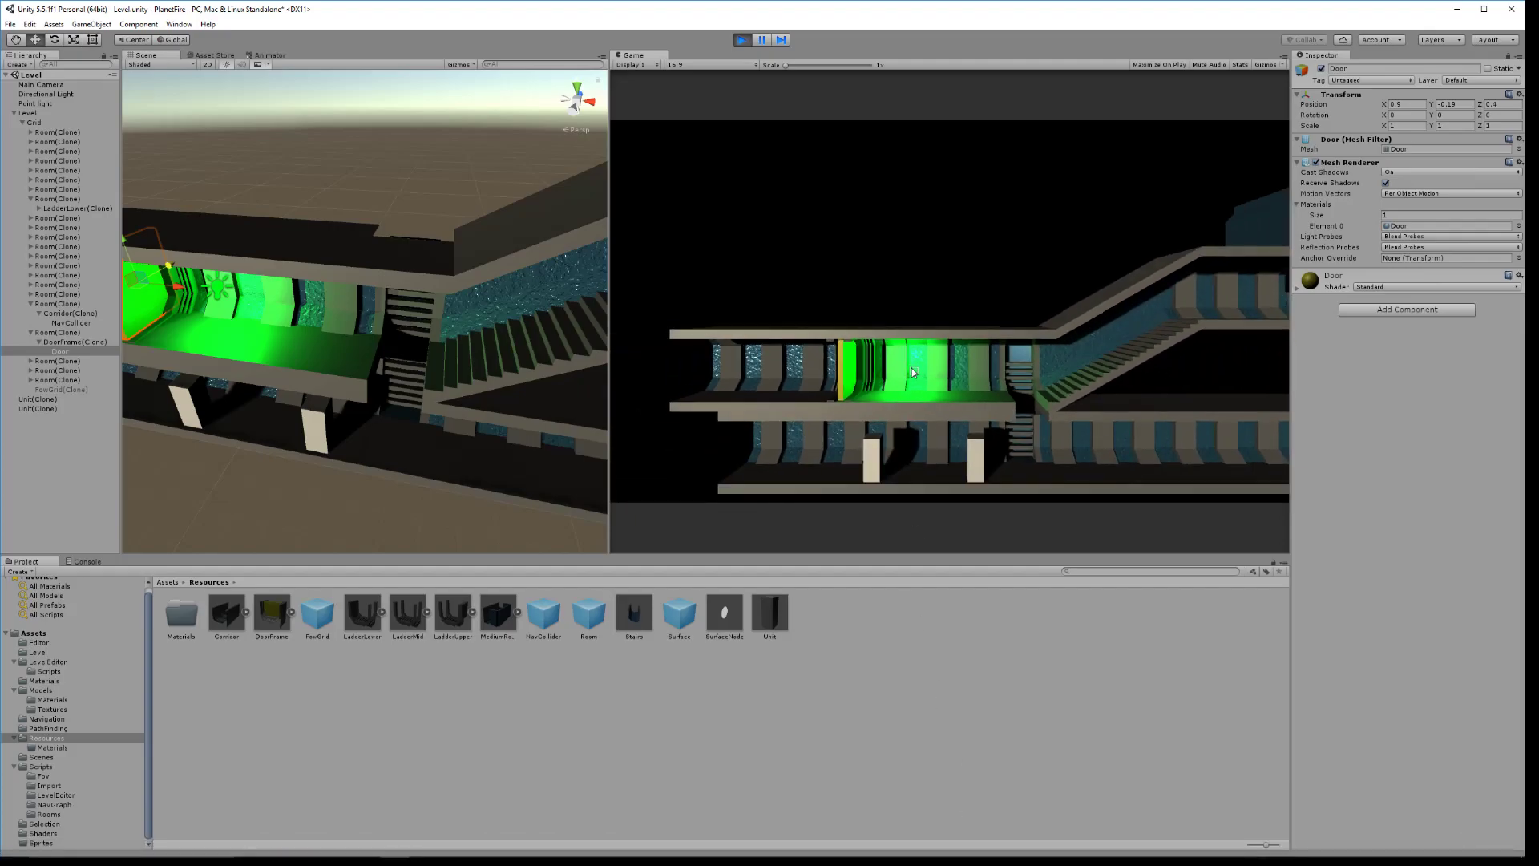
pyautogui.scroll(3, 910, 369)
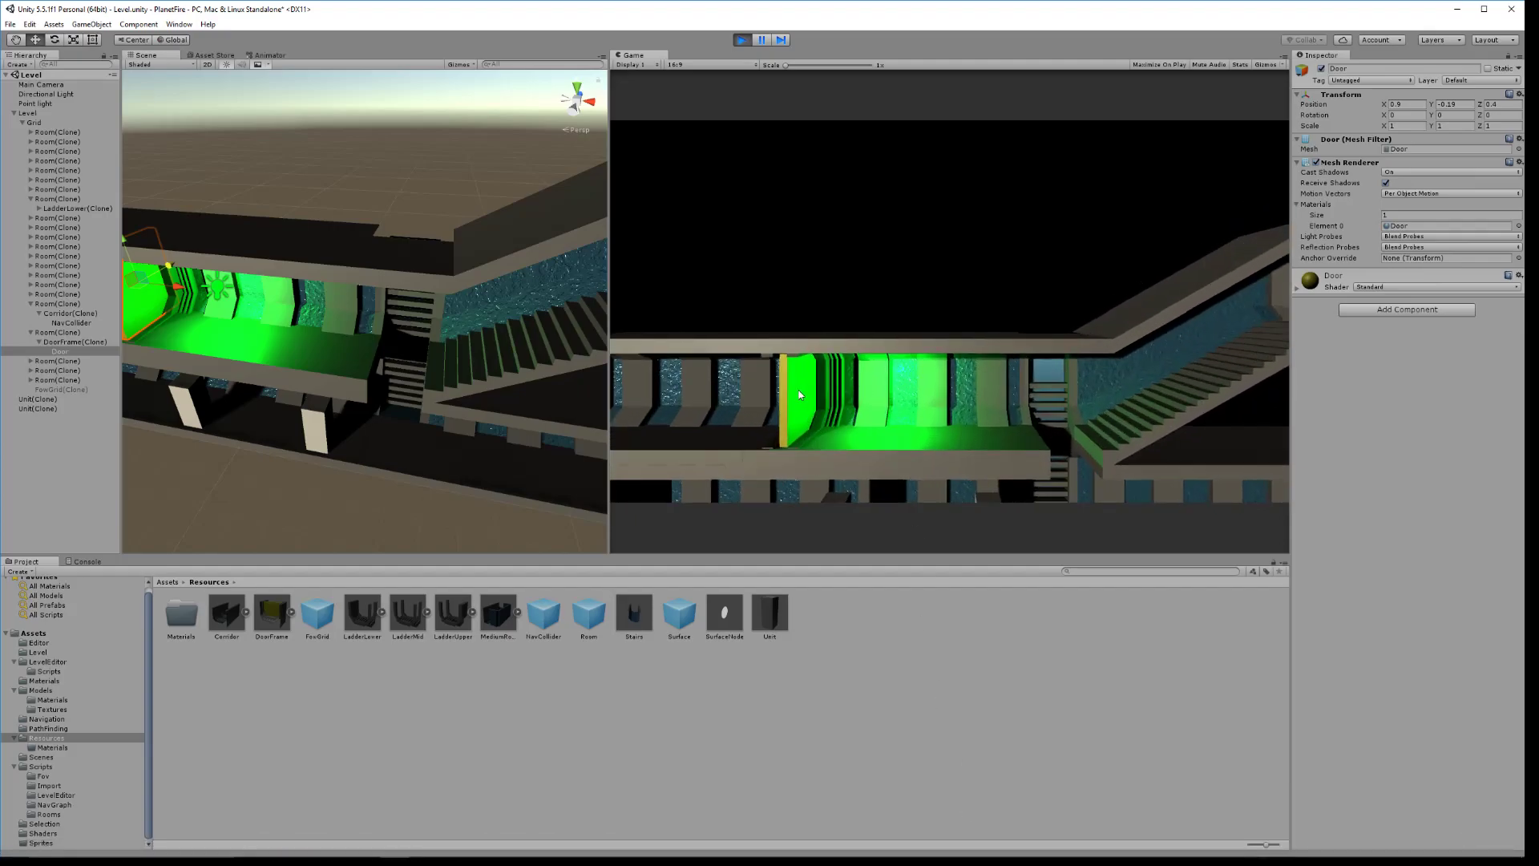
pyautogui.moveTo(1522, 388)
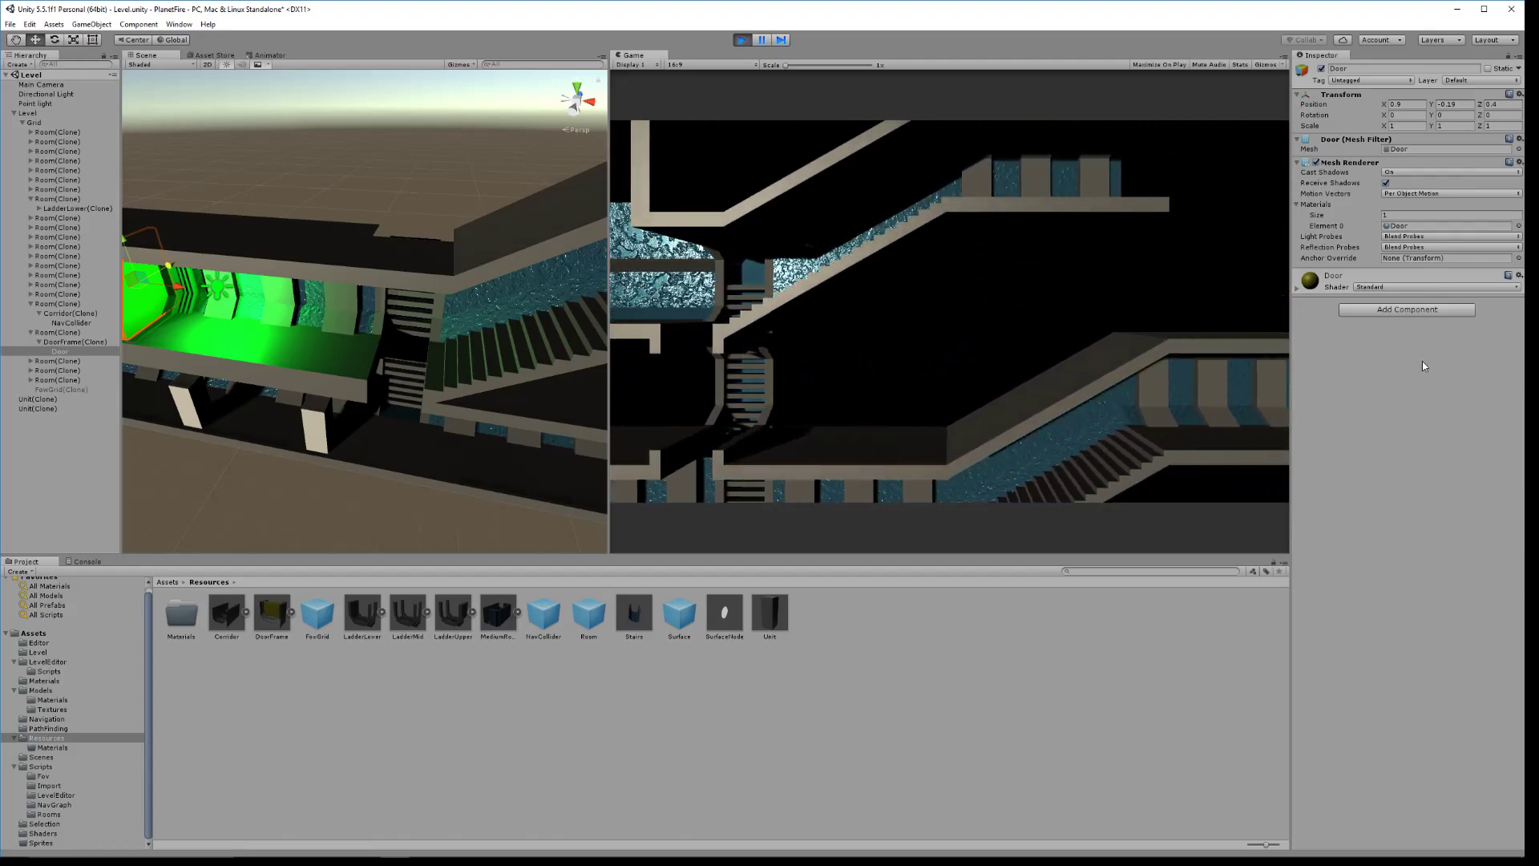
pyautogui.scroll(-2, 922, 341)
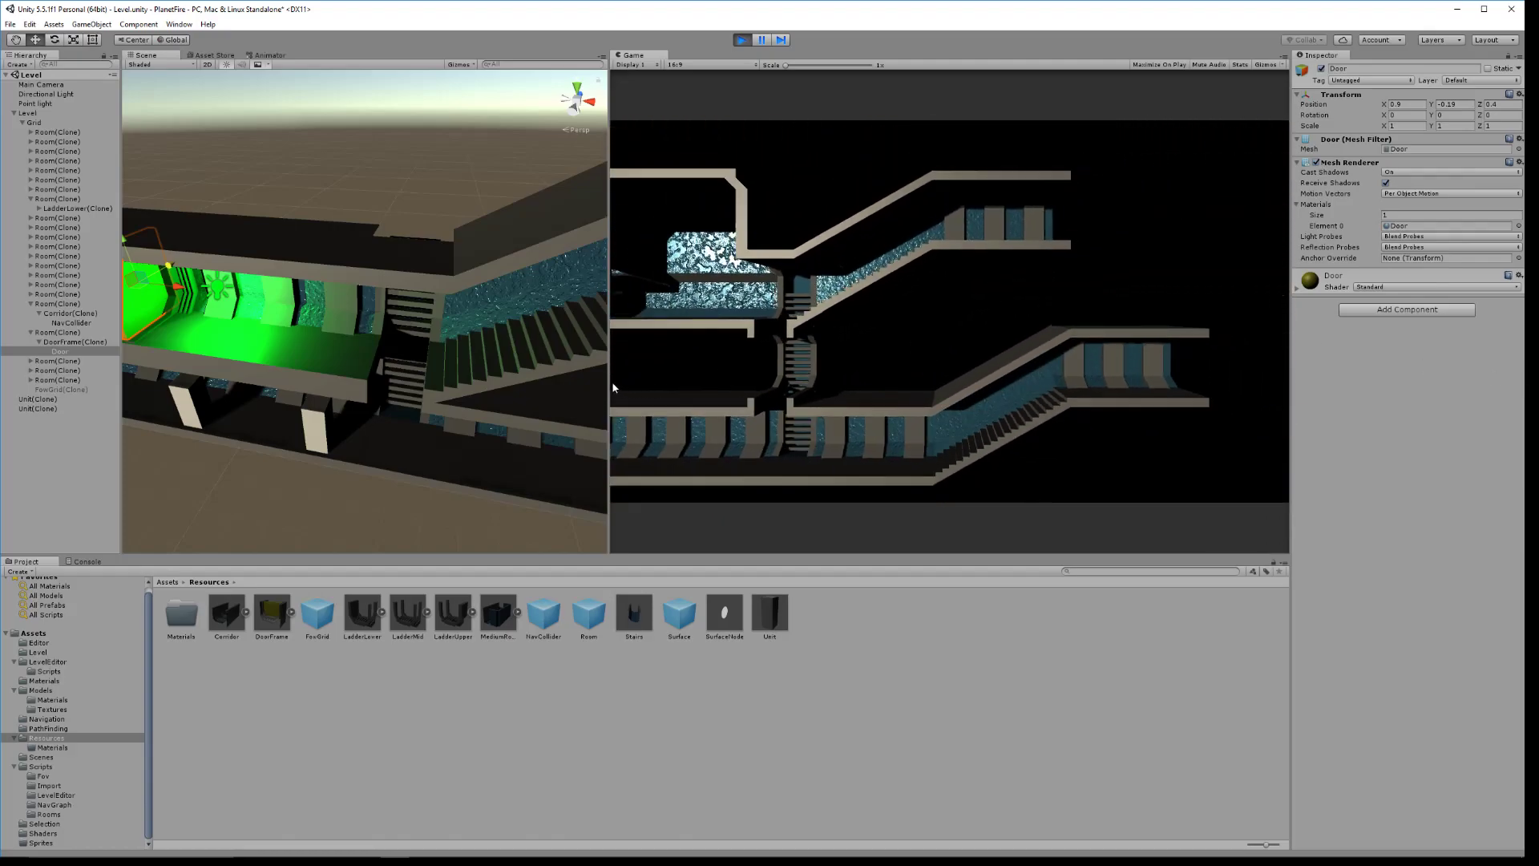
pyautogui.moveTo(613, 383)
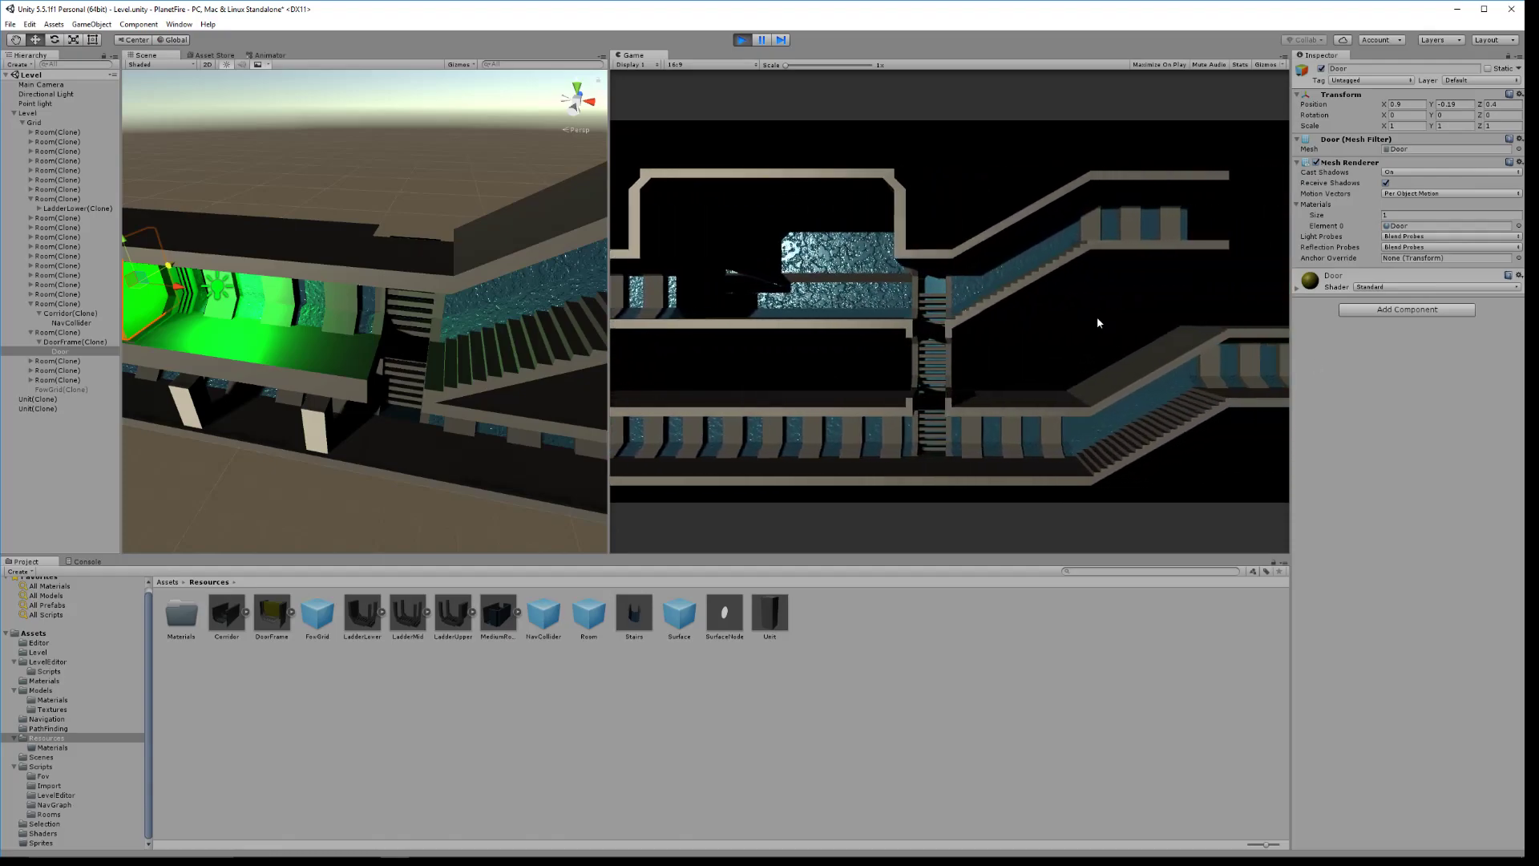
pyautogui.scroll(-2, 1008, 378)
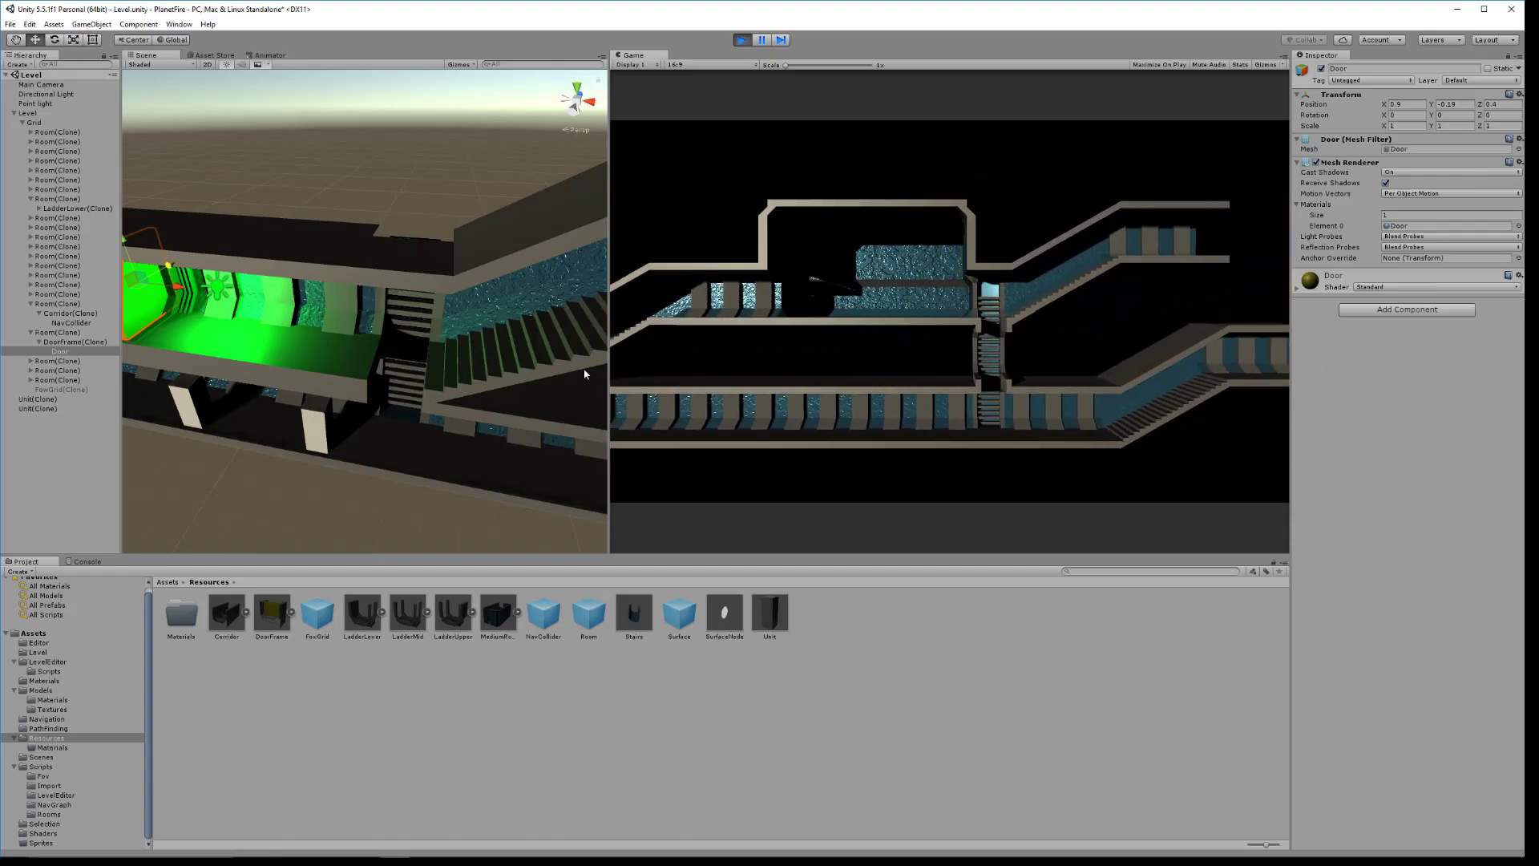
pyautogui.scroll(2, 922, 361)
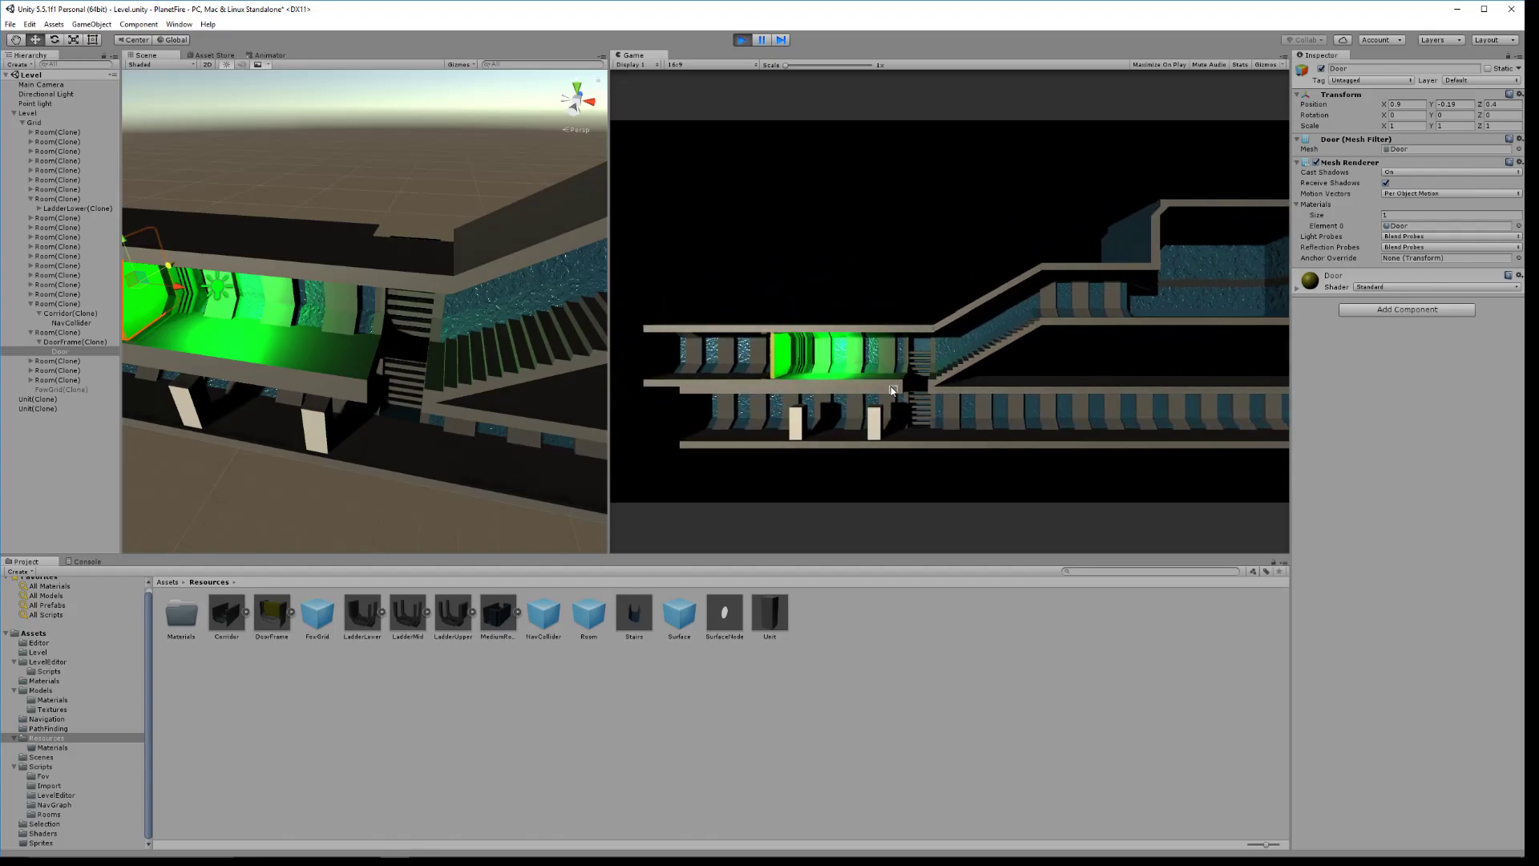
pyautogui.scroll(2, 955, 436)
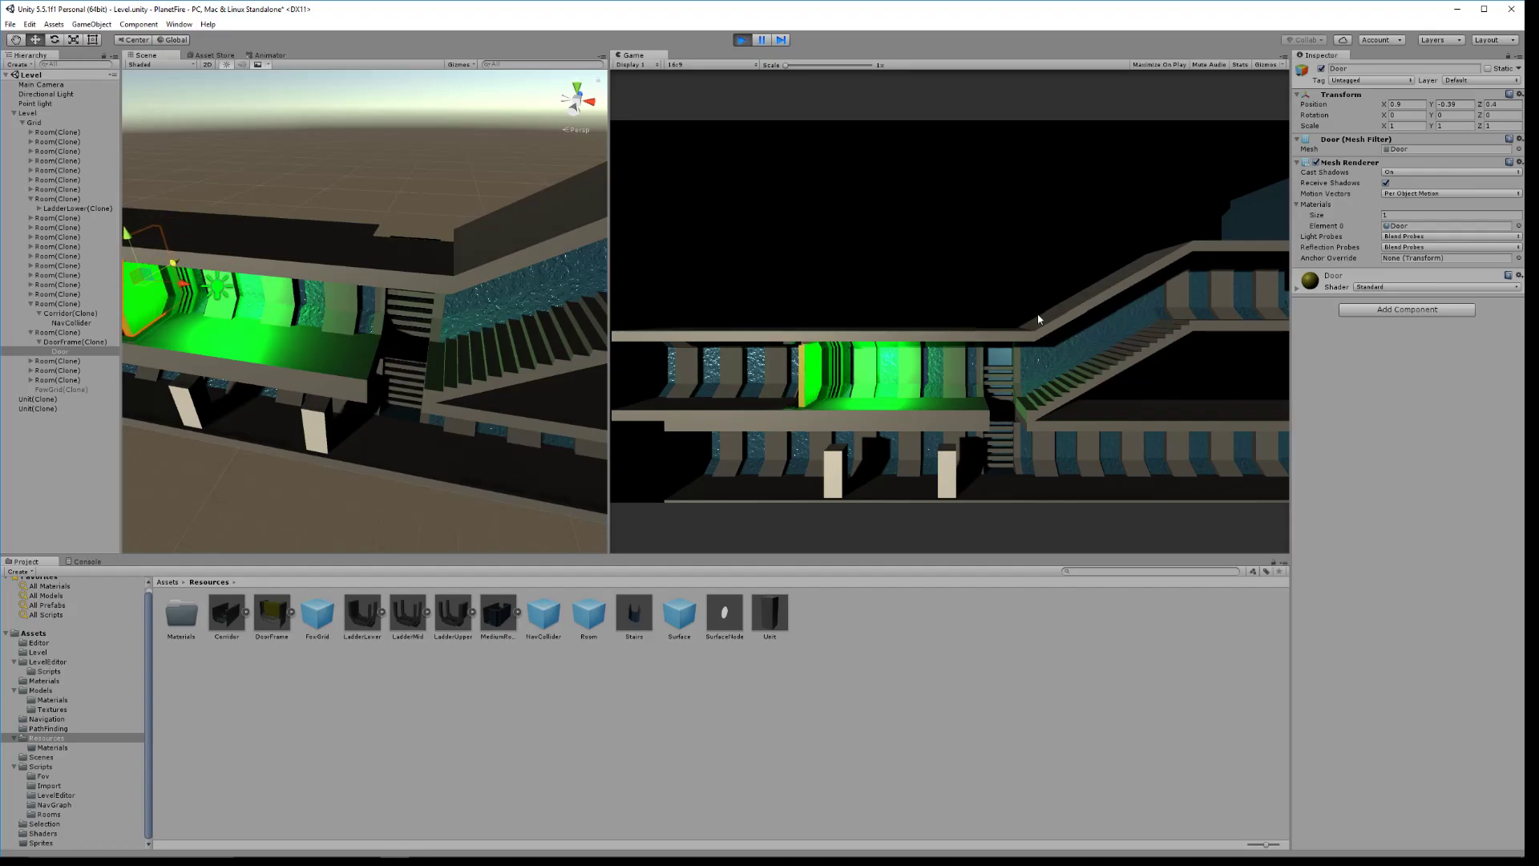
# Switch to Blender and examine the modular level pieces, selecting the plane outlines near the ladder models
pyautogui.click(423, 851)
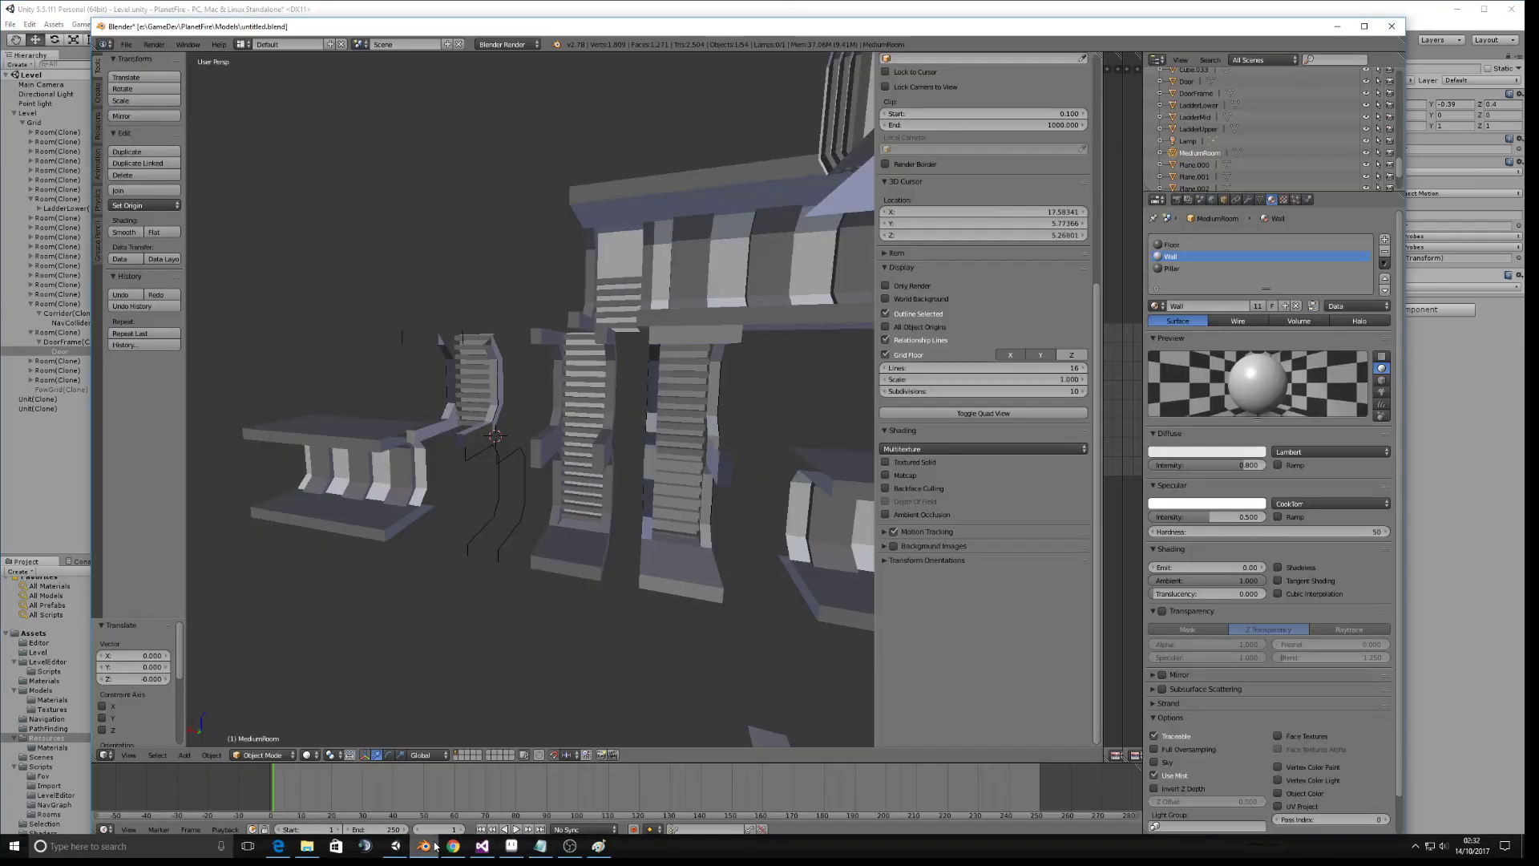
pyautogui.scroll(8, 716, 530)
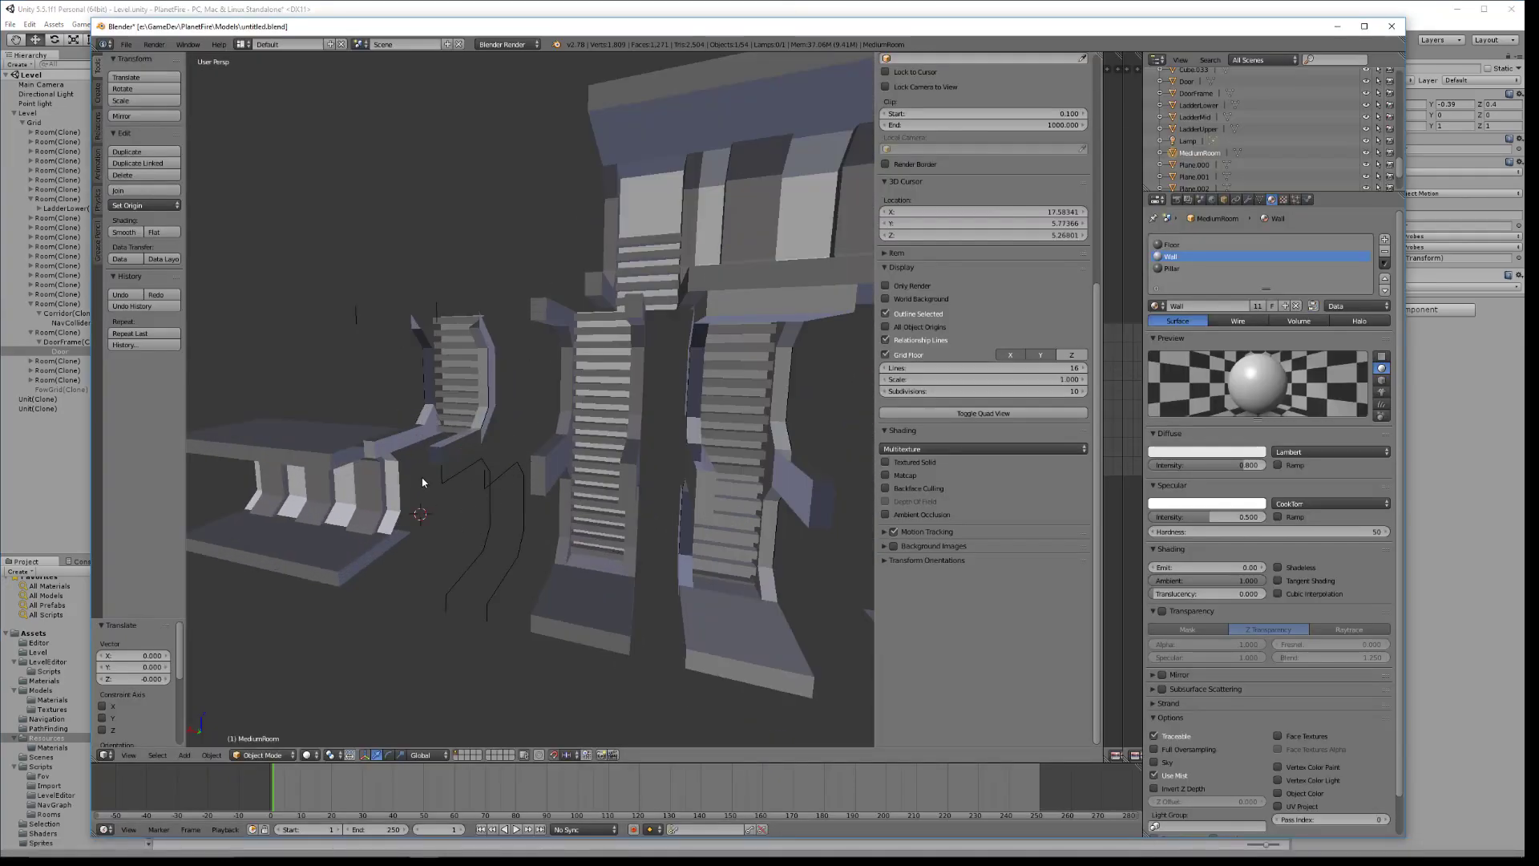
pyautogui.rightClick(508, 473)
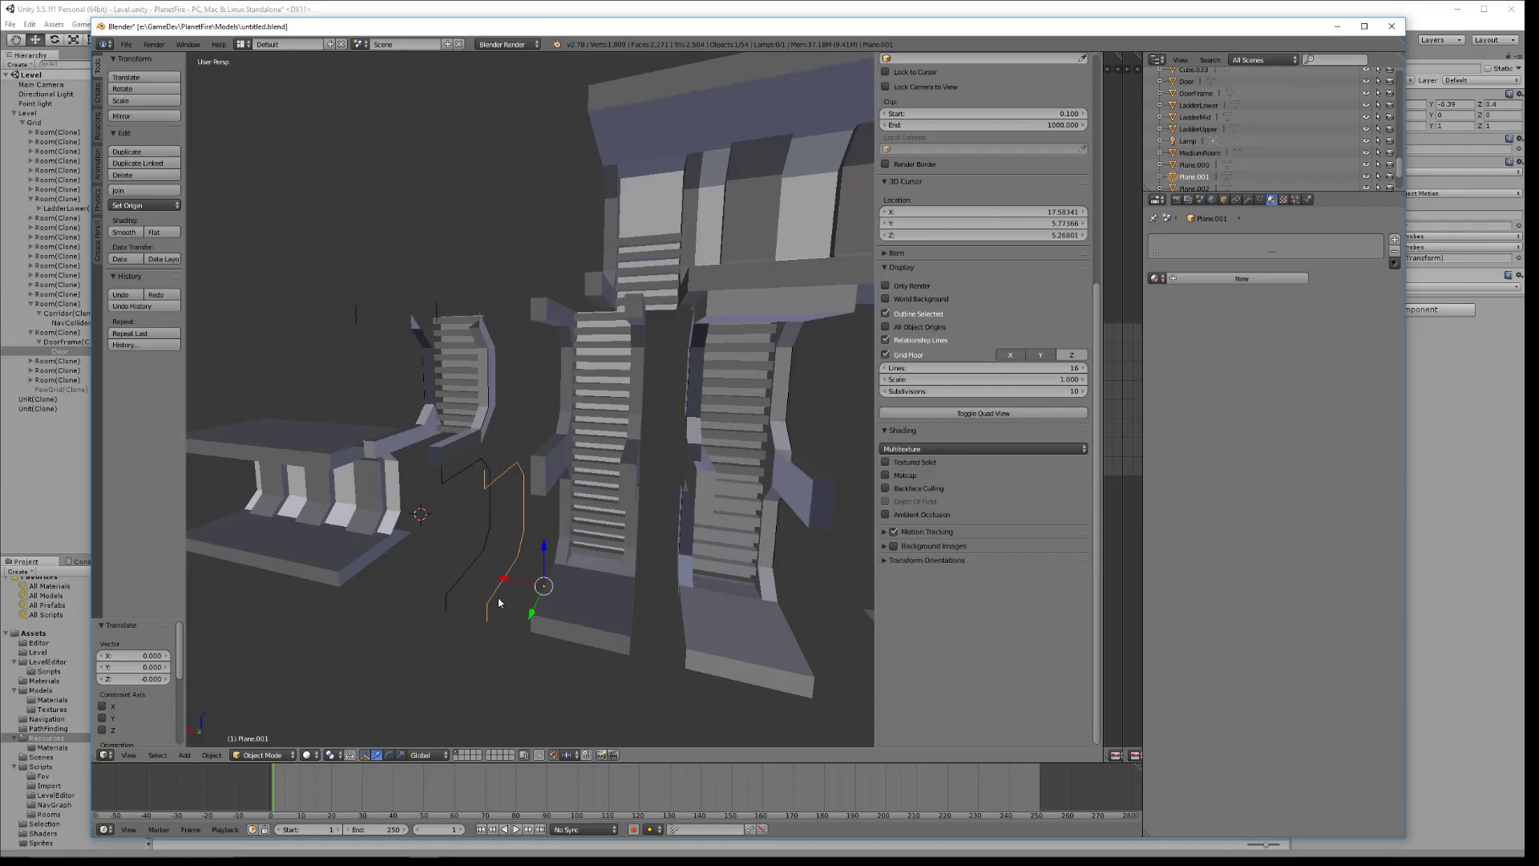
pyautogui.rightClick(768, 605)
pyautogui.scroll(-6, 768, 604)
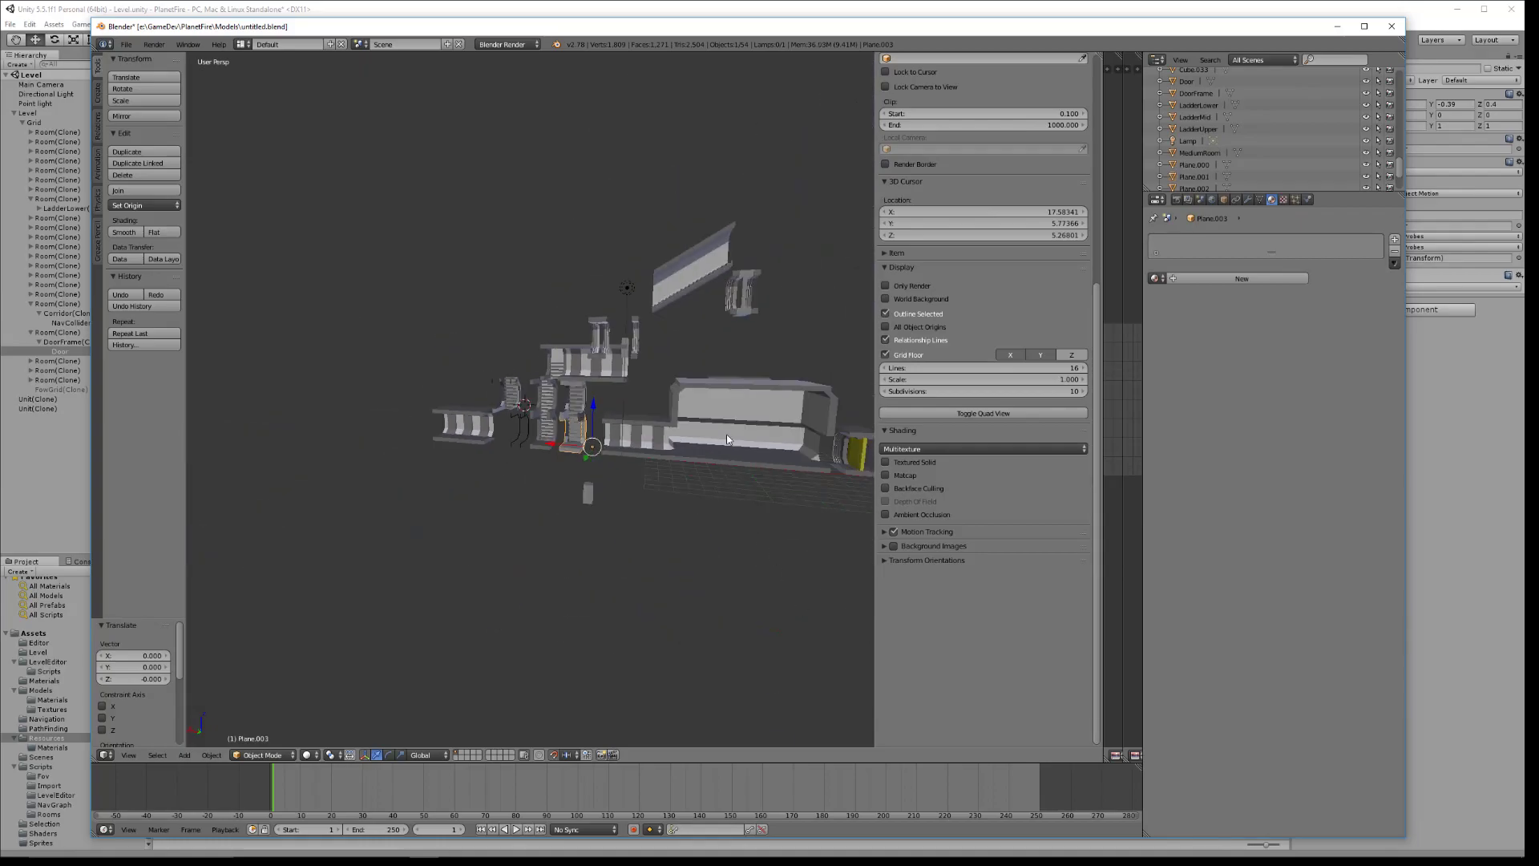
pyautogui.rightClick(520, 435)
pyautogui.rightClick(748, 453)
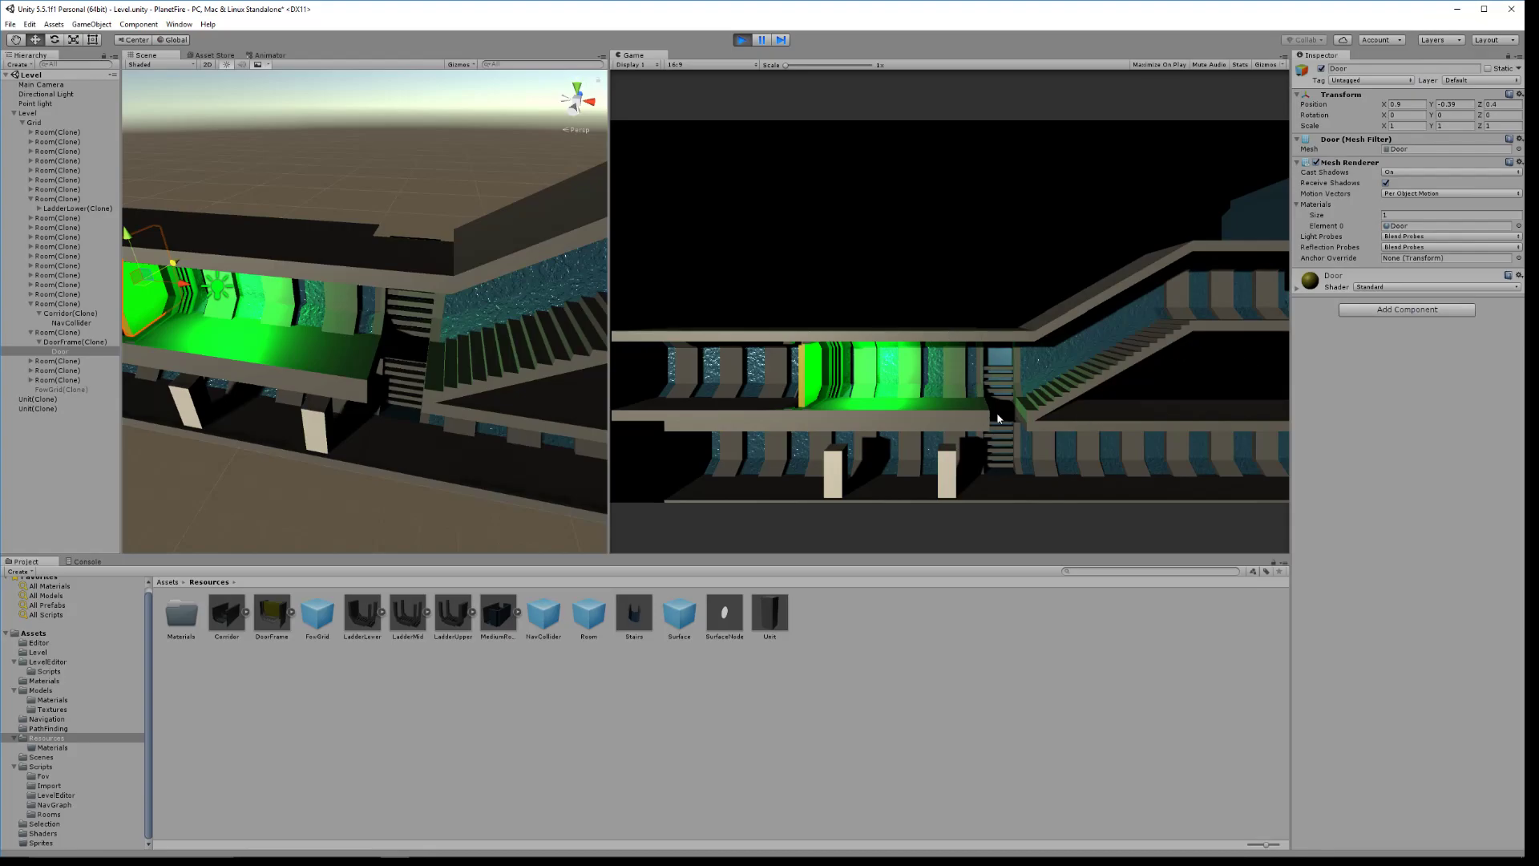
# In Unity, select the right-hand unit and send it along the lower corridor, up the stairs, and back to the lower corridor
pyautogui.click(938, 475)
pyautogui.scroll(-3, 1114, 489)
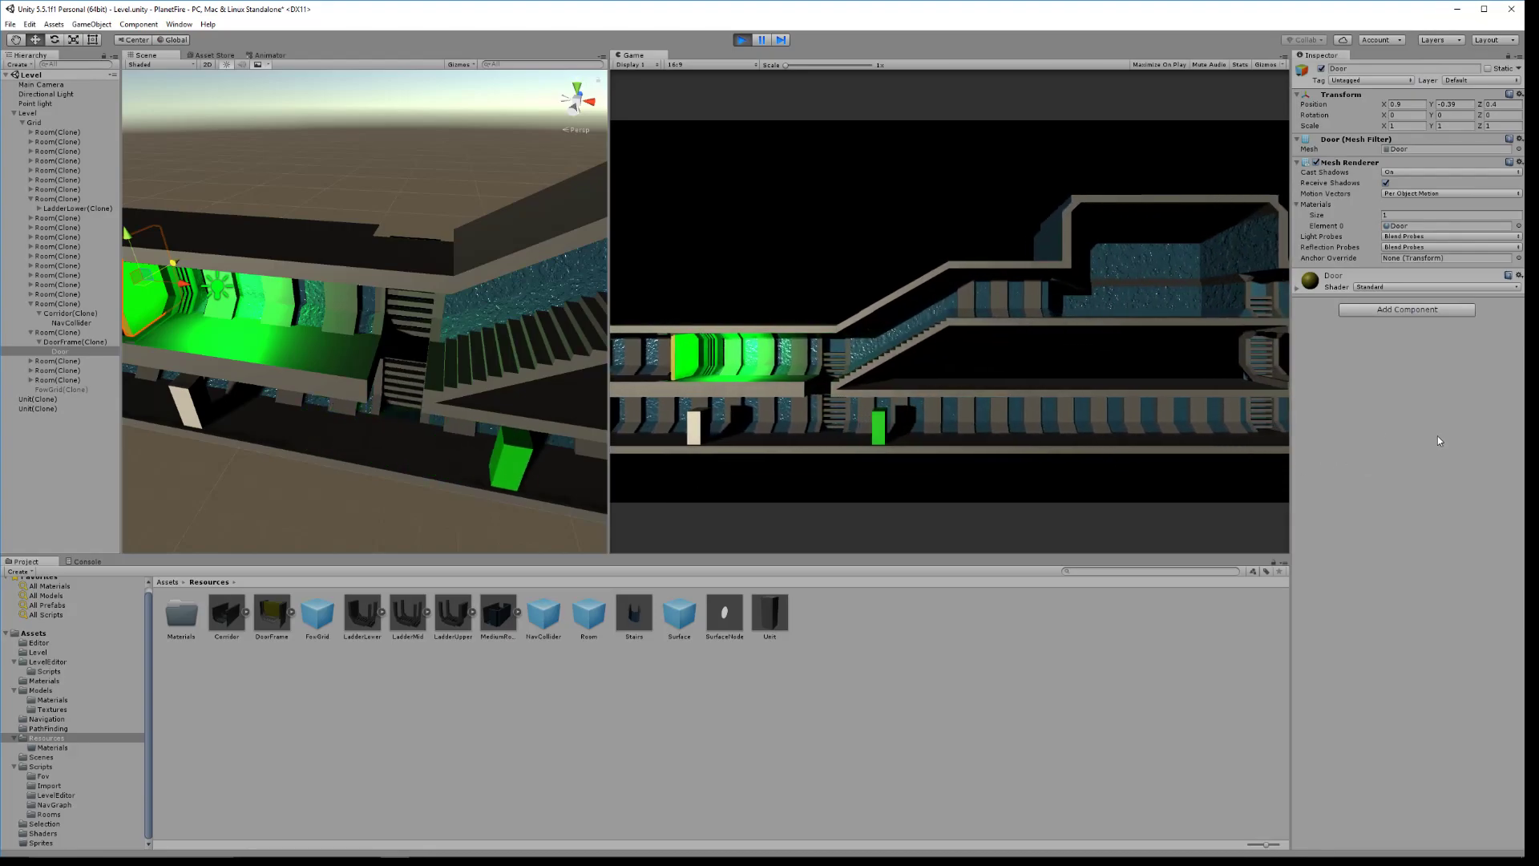
pyautogui.click(1071, 423)
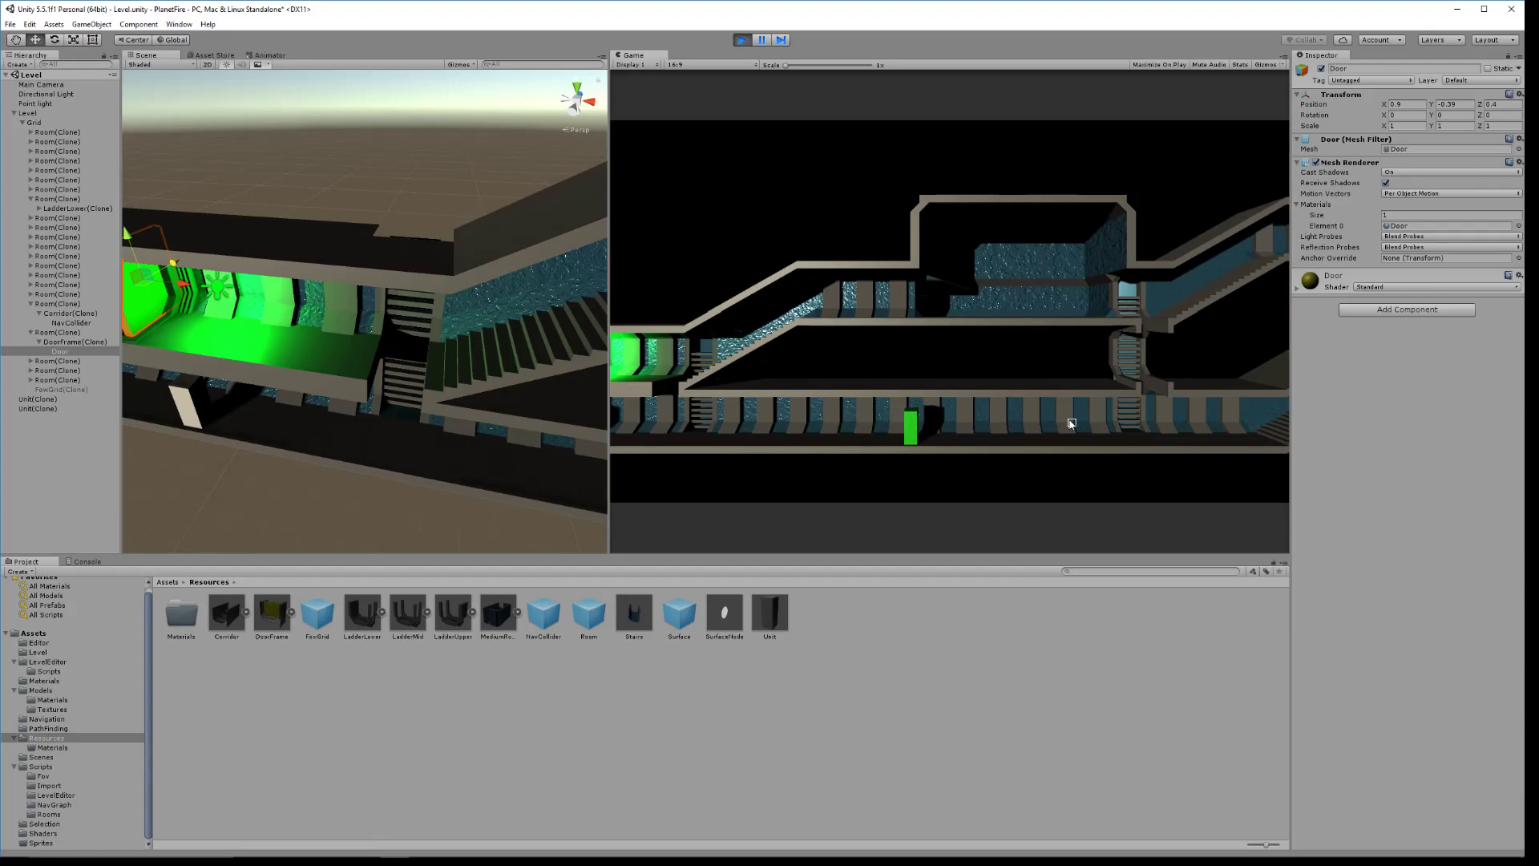
pyautogui.click(1014, 310)
pyautogui.click(922, 310)
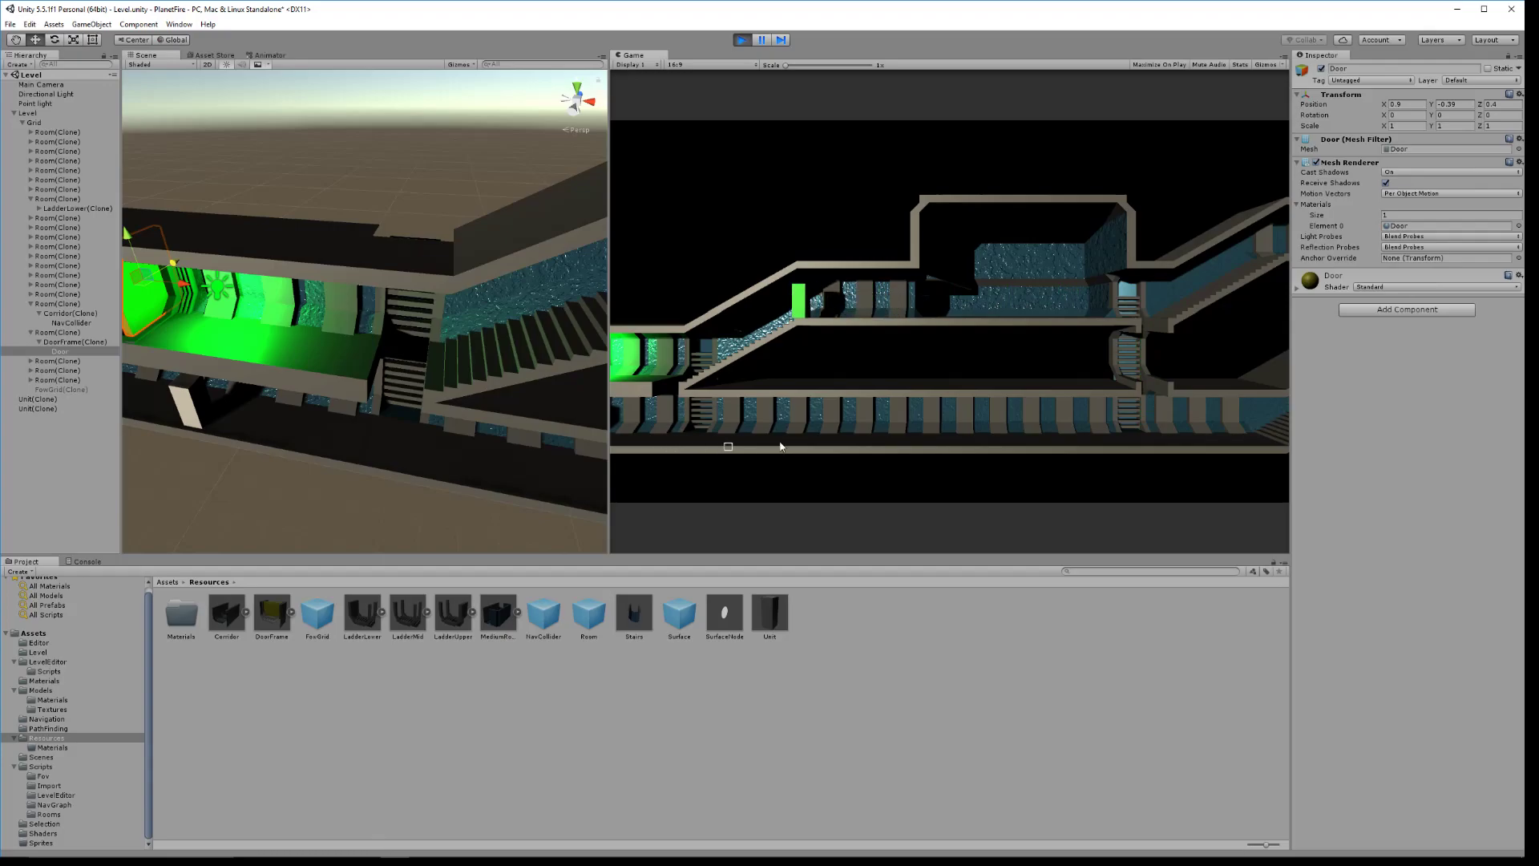
pyautogui.press('Right')
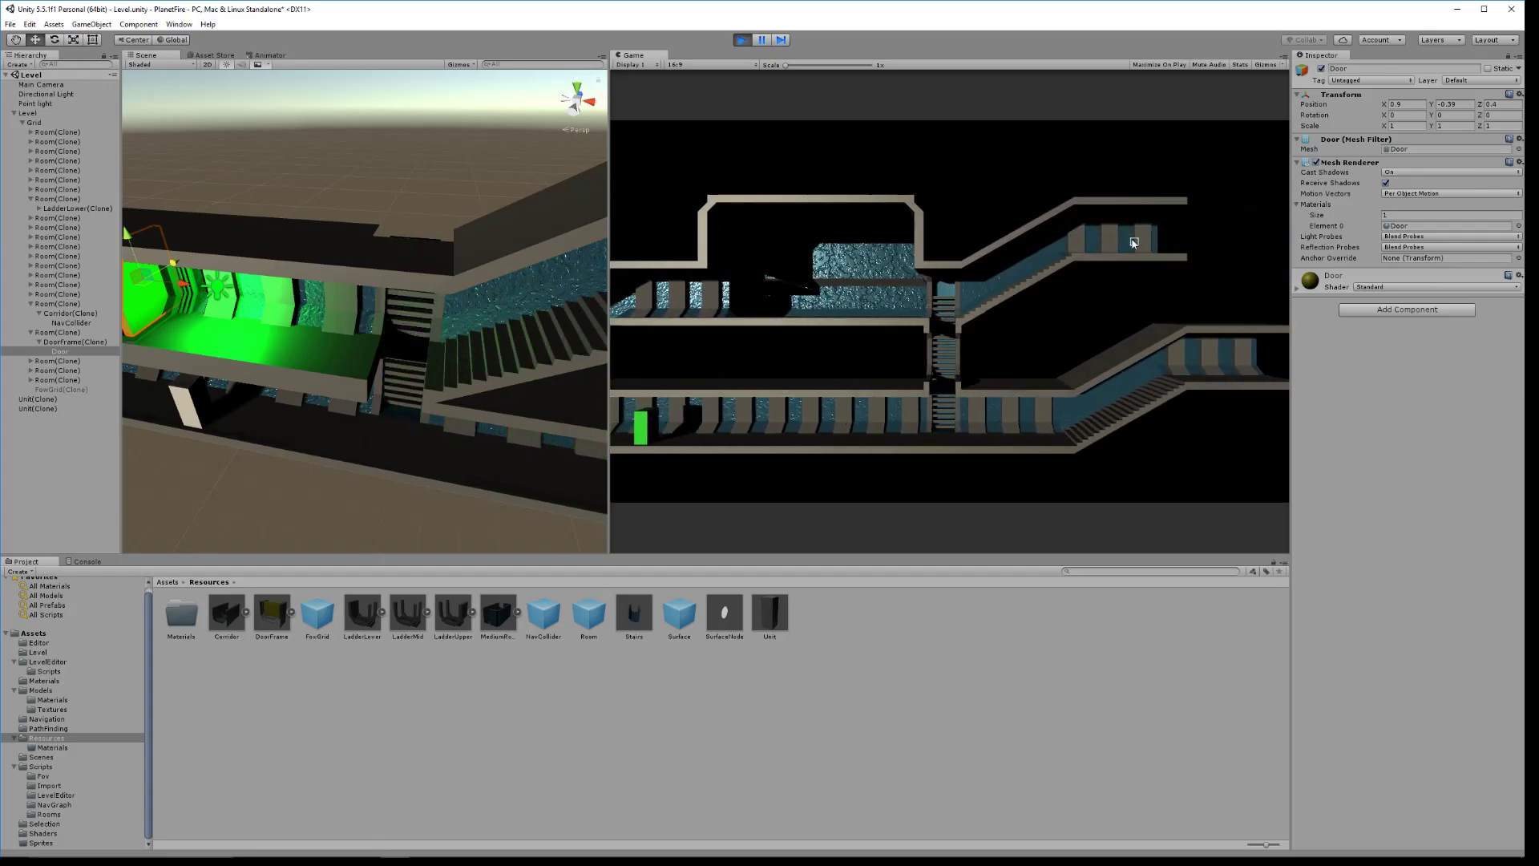
pyautogui.click(753, 435)
# Inspect the components of the lower ladder piece and the adjoining lower corridor in the Scene view
pyautogui.click(370, 446)
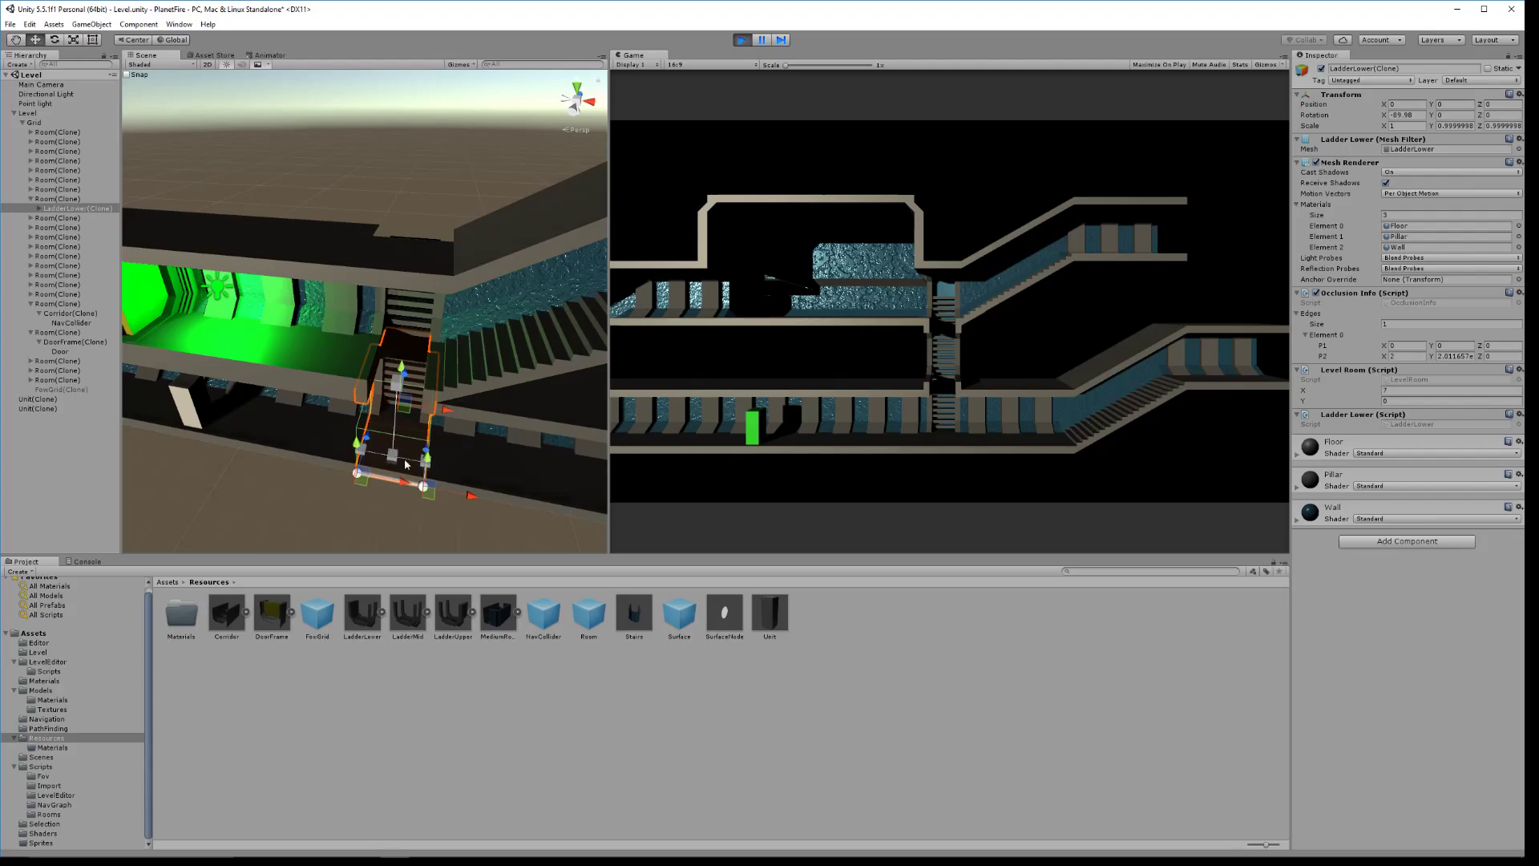
pyautogui.click(199, 405)
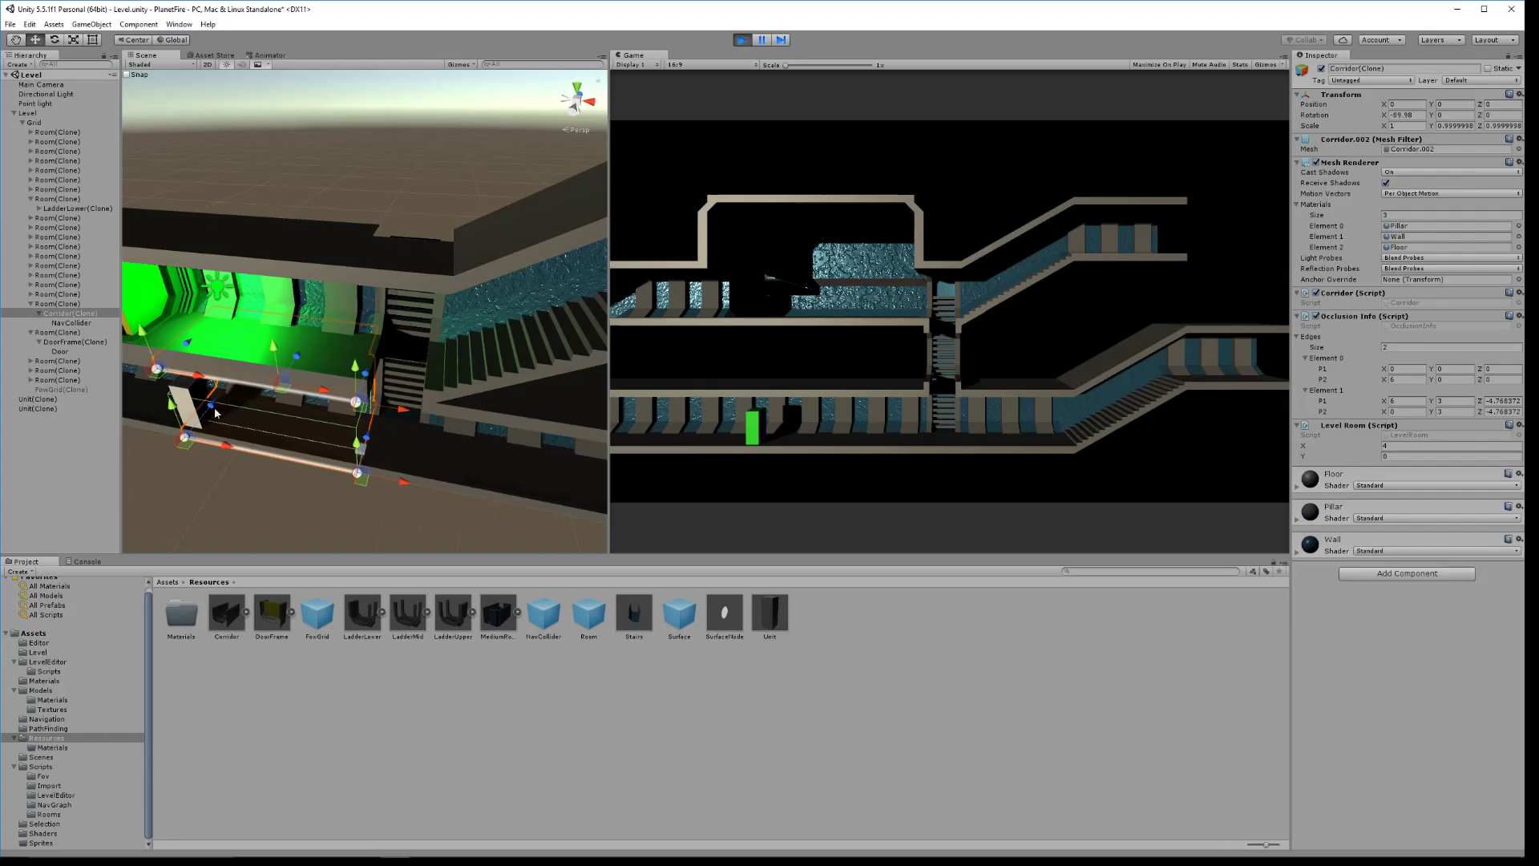
pyautogui.click(425, 459)
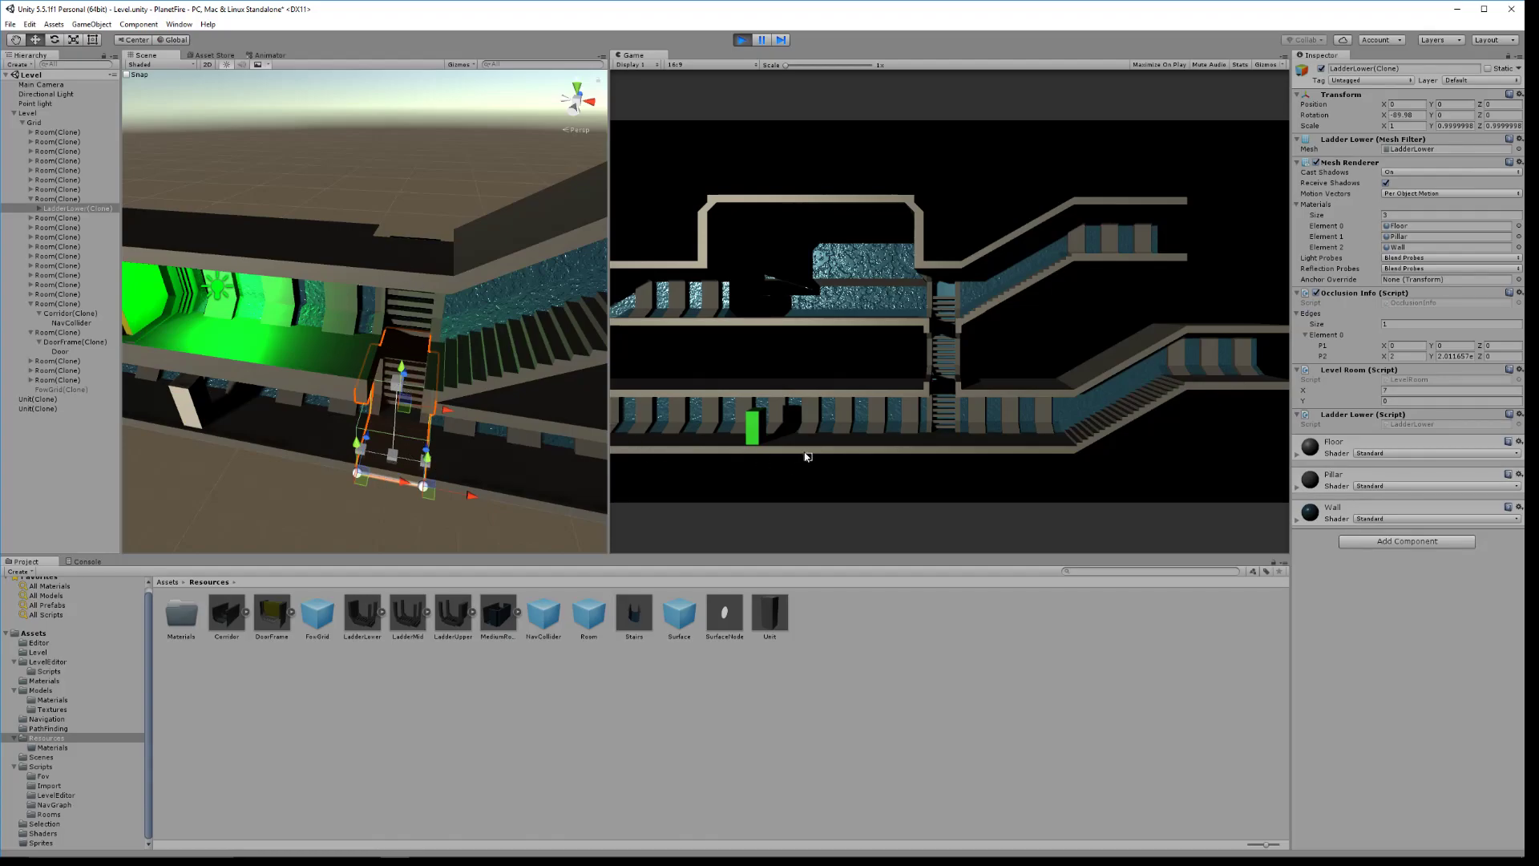
# Send the selected unit past the ladder toward the far stairs, and return it to the lower corridor left of the ladder
pyautogui.click(974, 442)
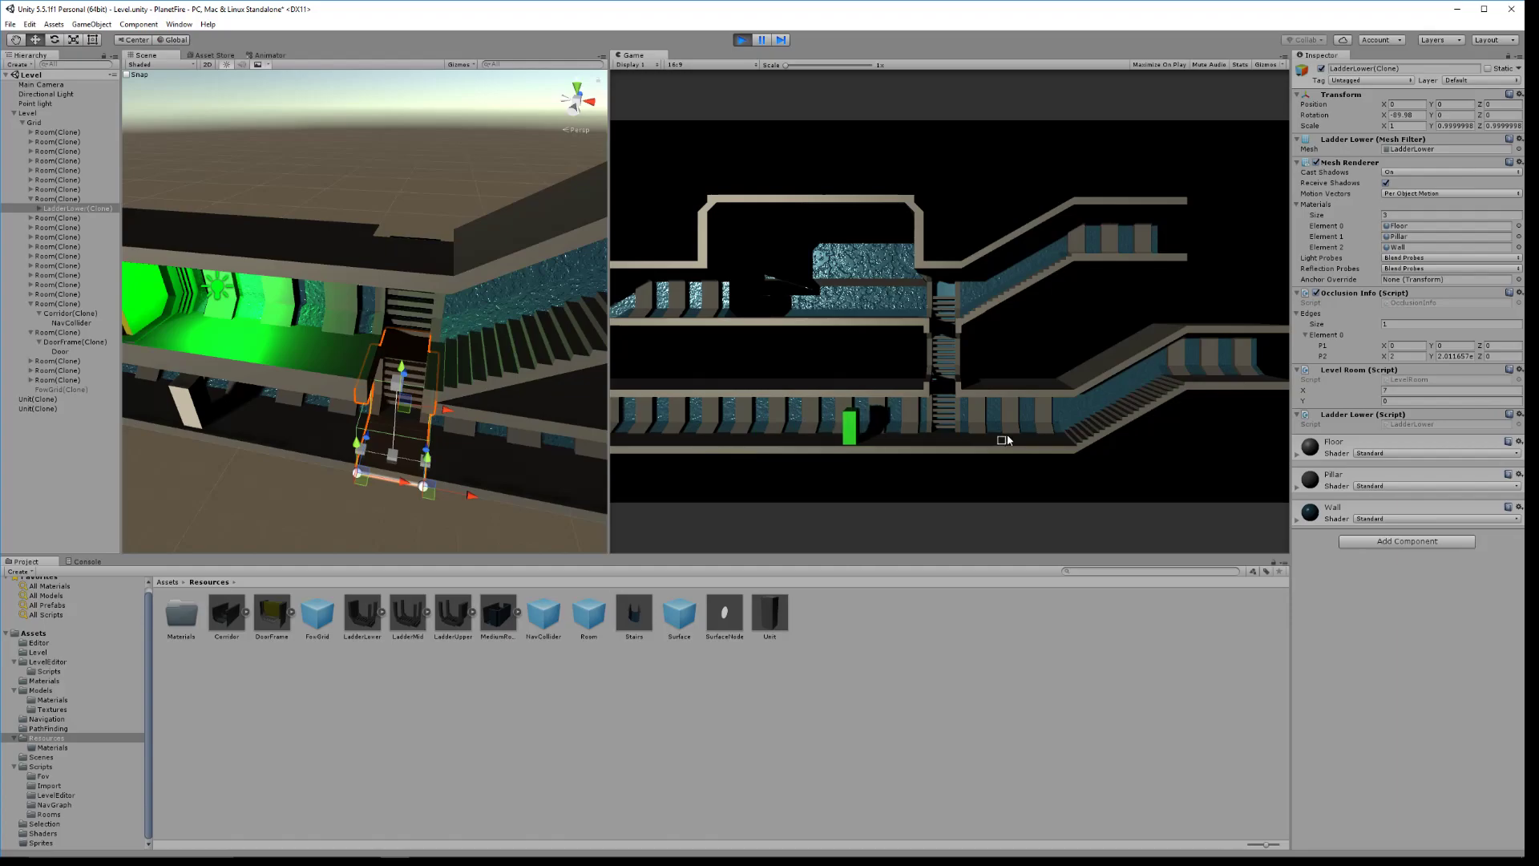
pyautogui.keyDown('alt'); pyautogui.moveTo(400, 389); pyautogui.dragTo(452, 423); pyautogui.keyUp('alt')
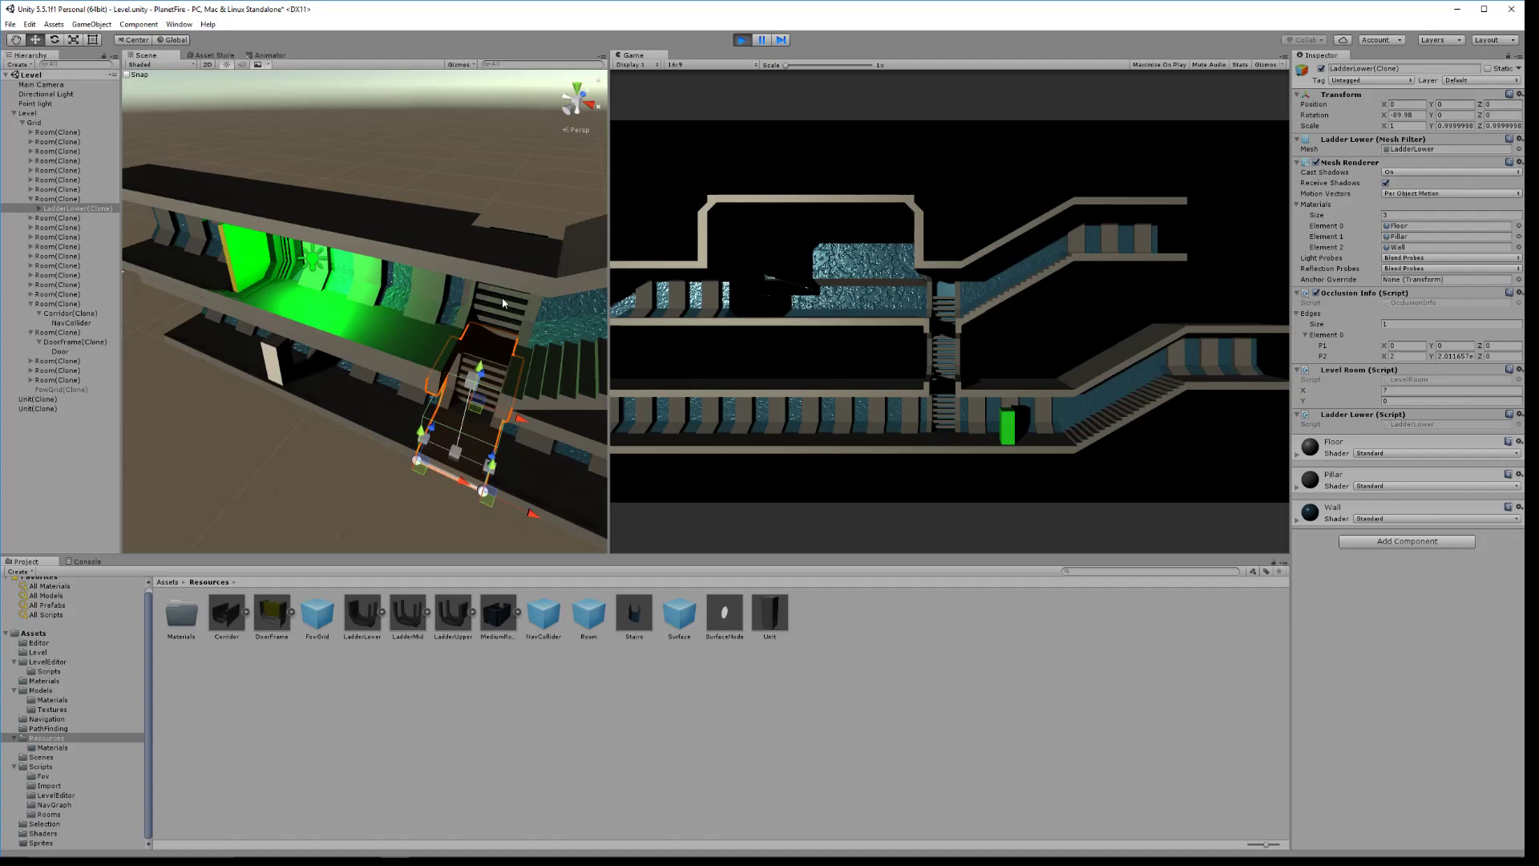
pyautogui.click(1211, 380)
pyautogui.click(792, 442)
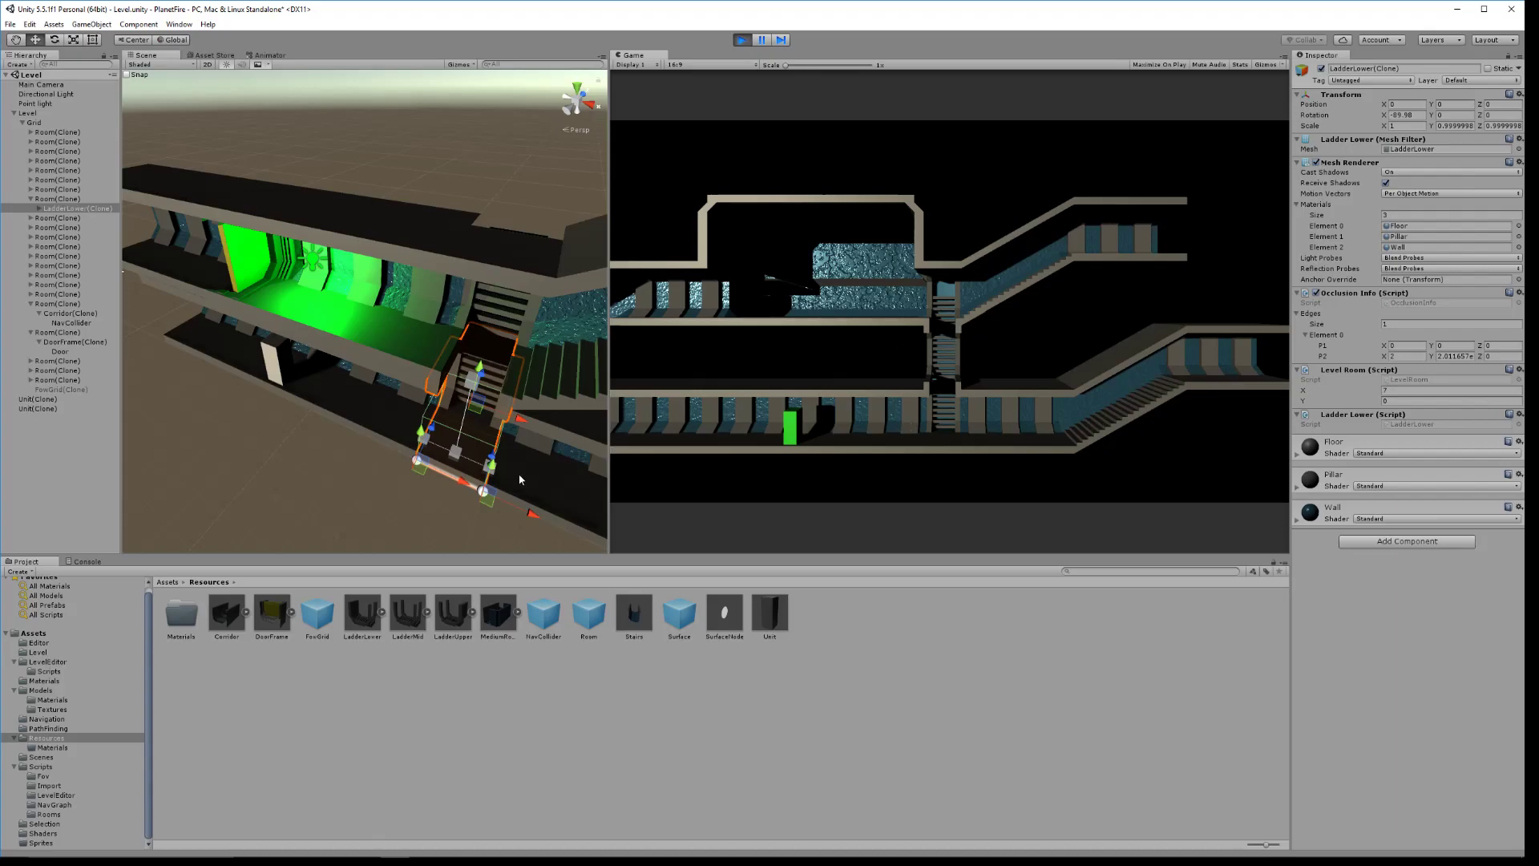
# Examine the lower corridor's NavCollider and its Type options, keep Floor, and reselect the parent Corridor object
pyautogui.click(314, 330)
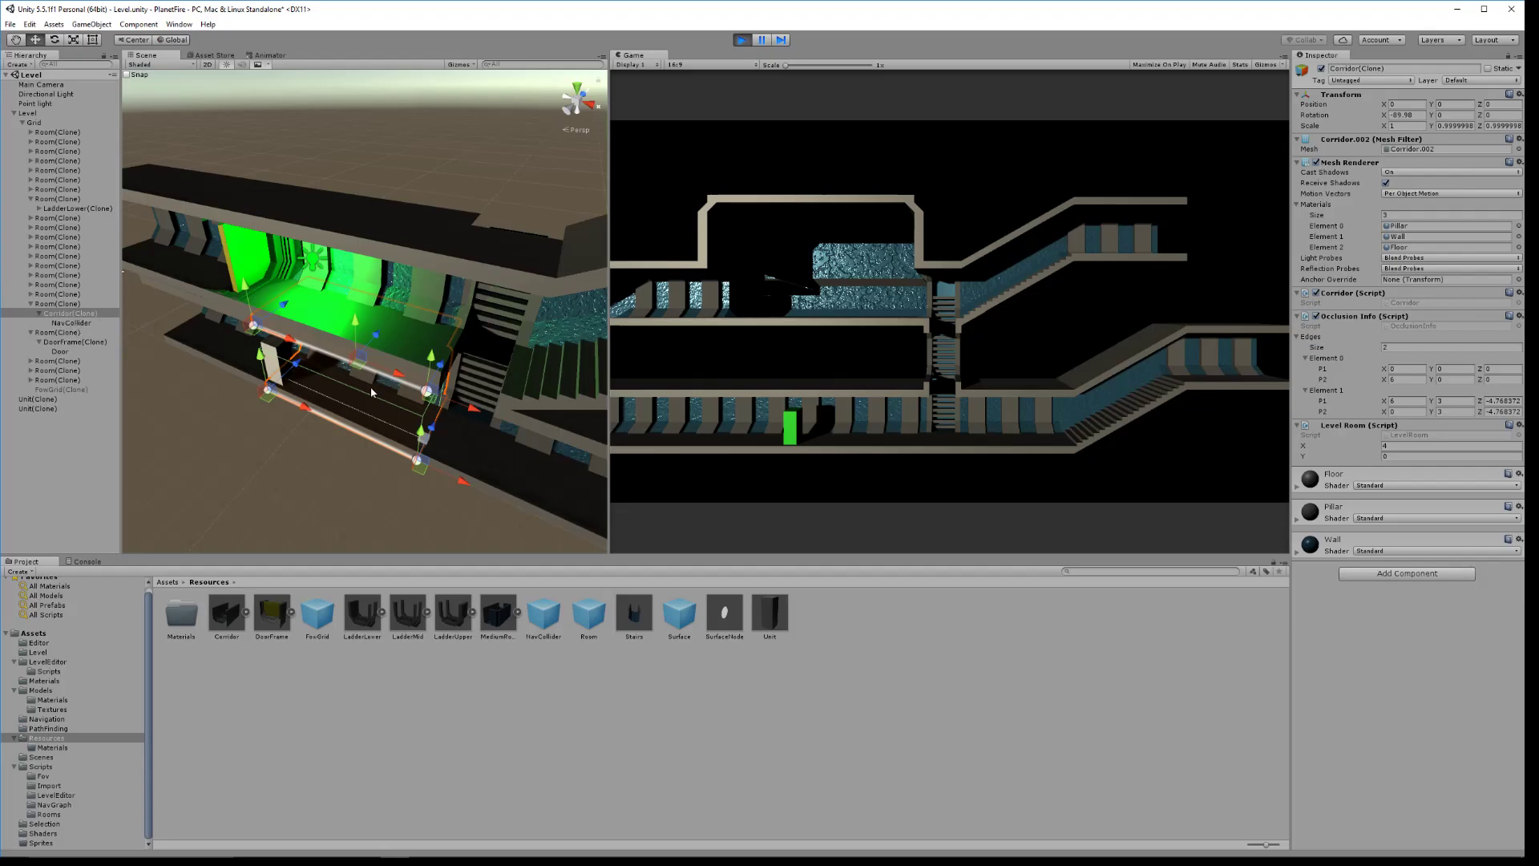
pyautogui.click(70, 324)
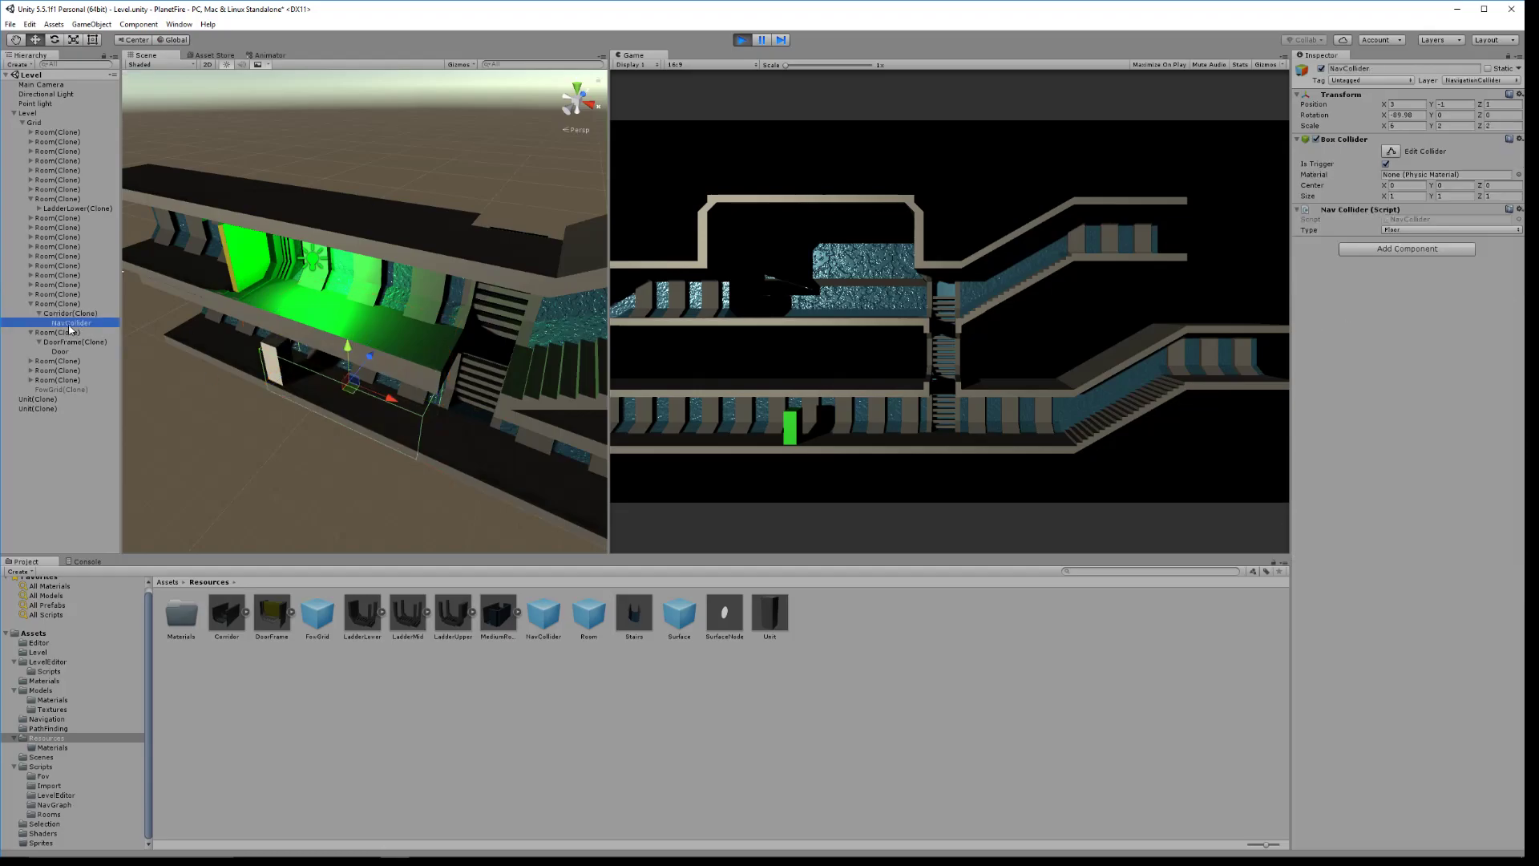
pyautogui.click(1407, 230)
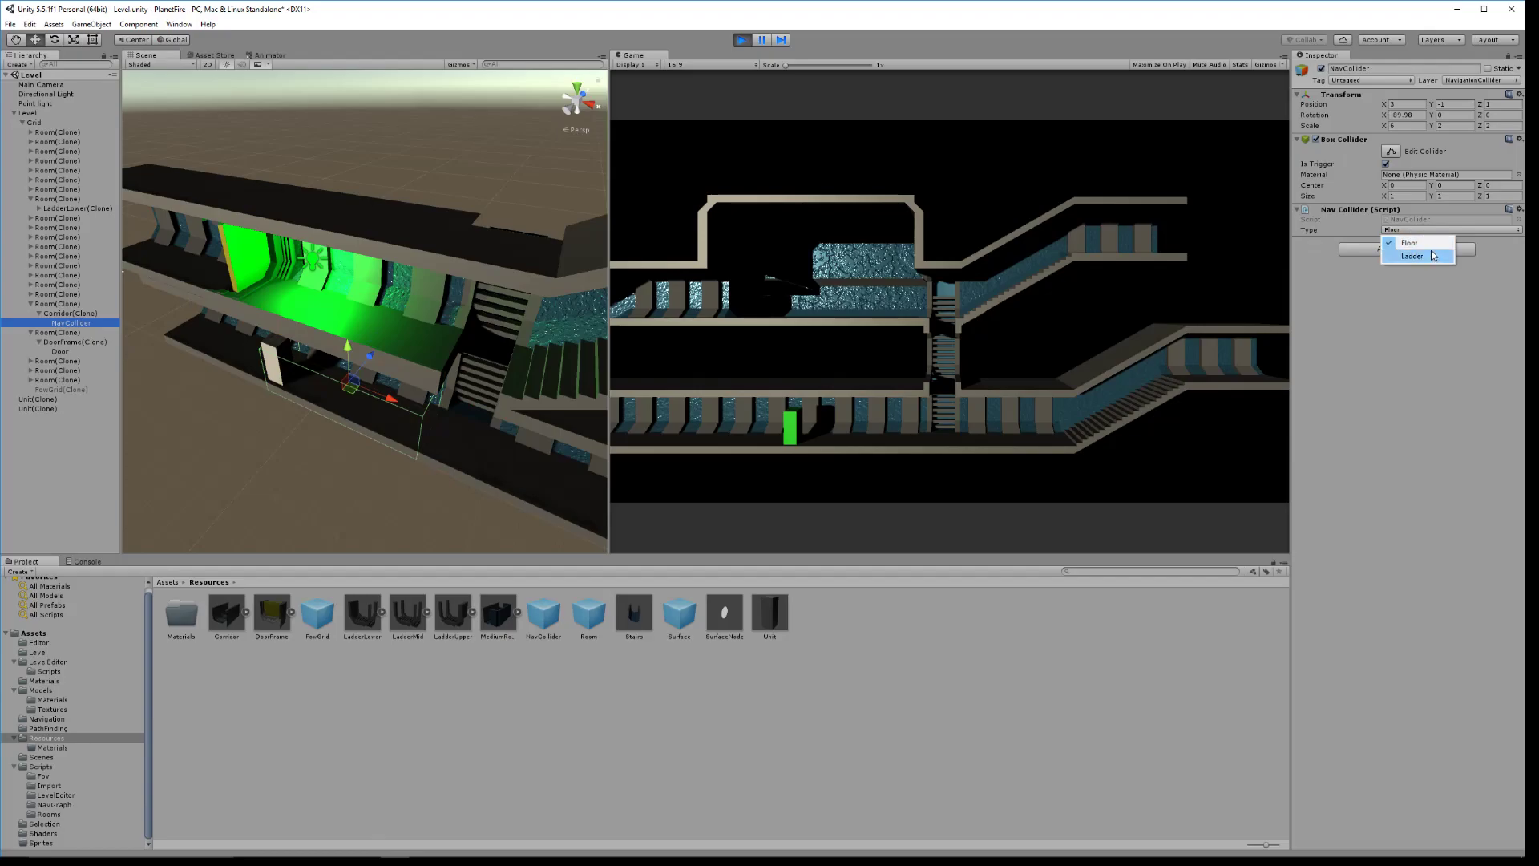
pyautogui.click(1411, 242)
pyautogui.click(70, 314)
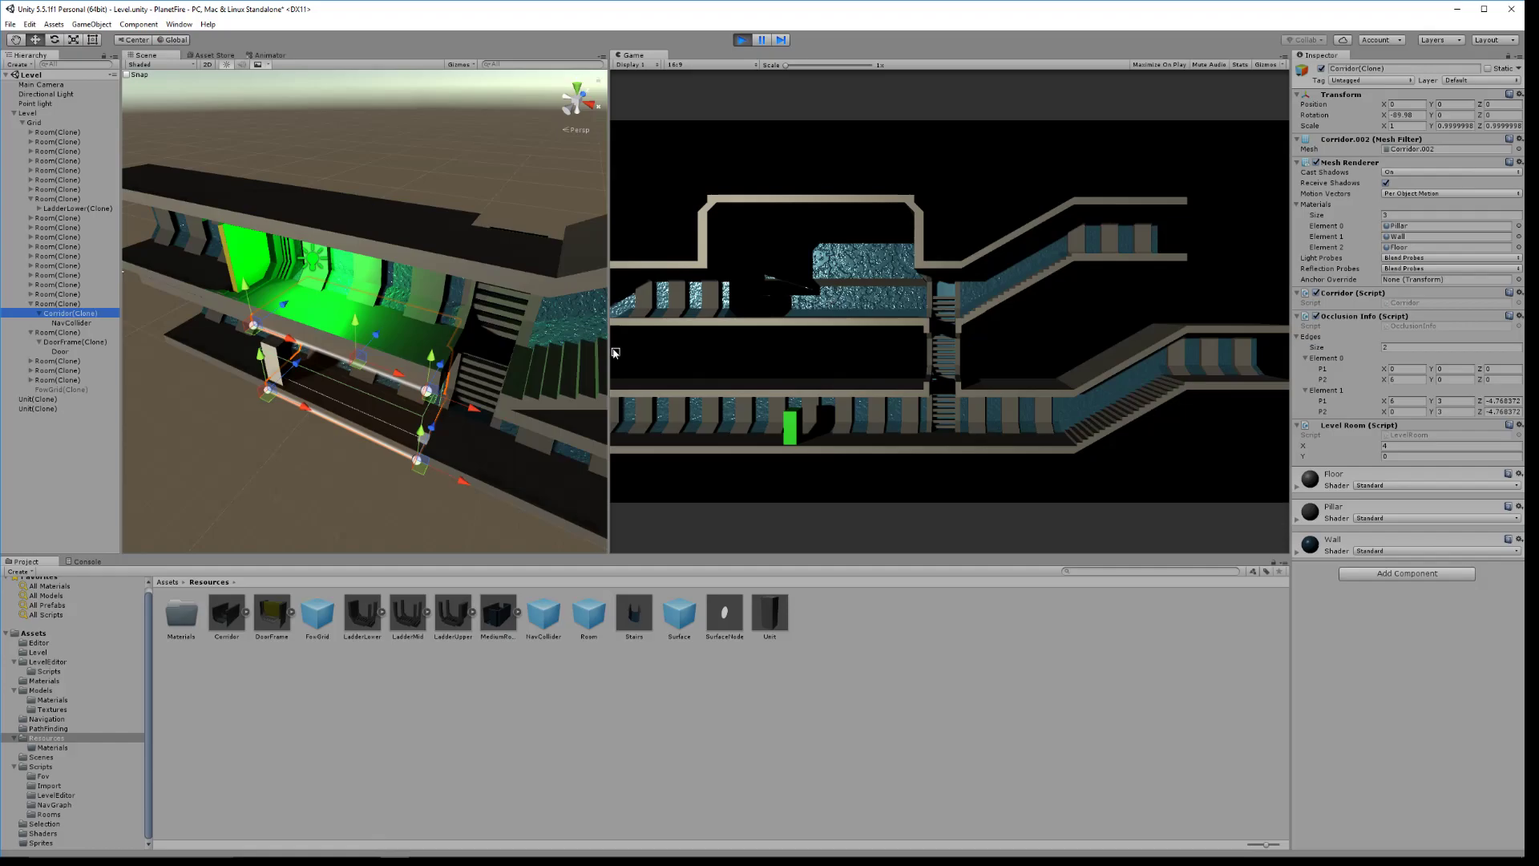
# Move the selected unit toward the ladder, then alternate between both units, sending each to new spots along the lower corridor
pyautogui.click(909, 433)
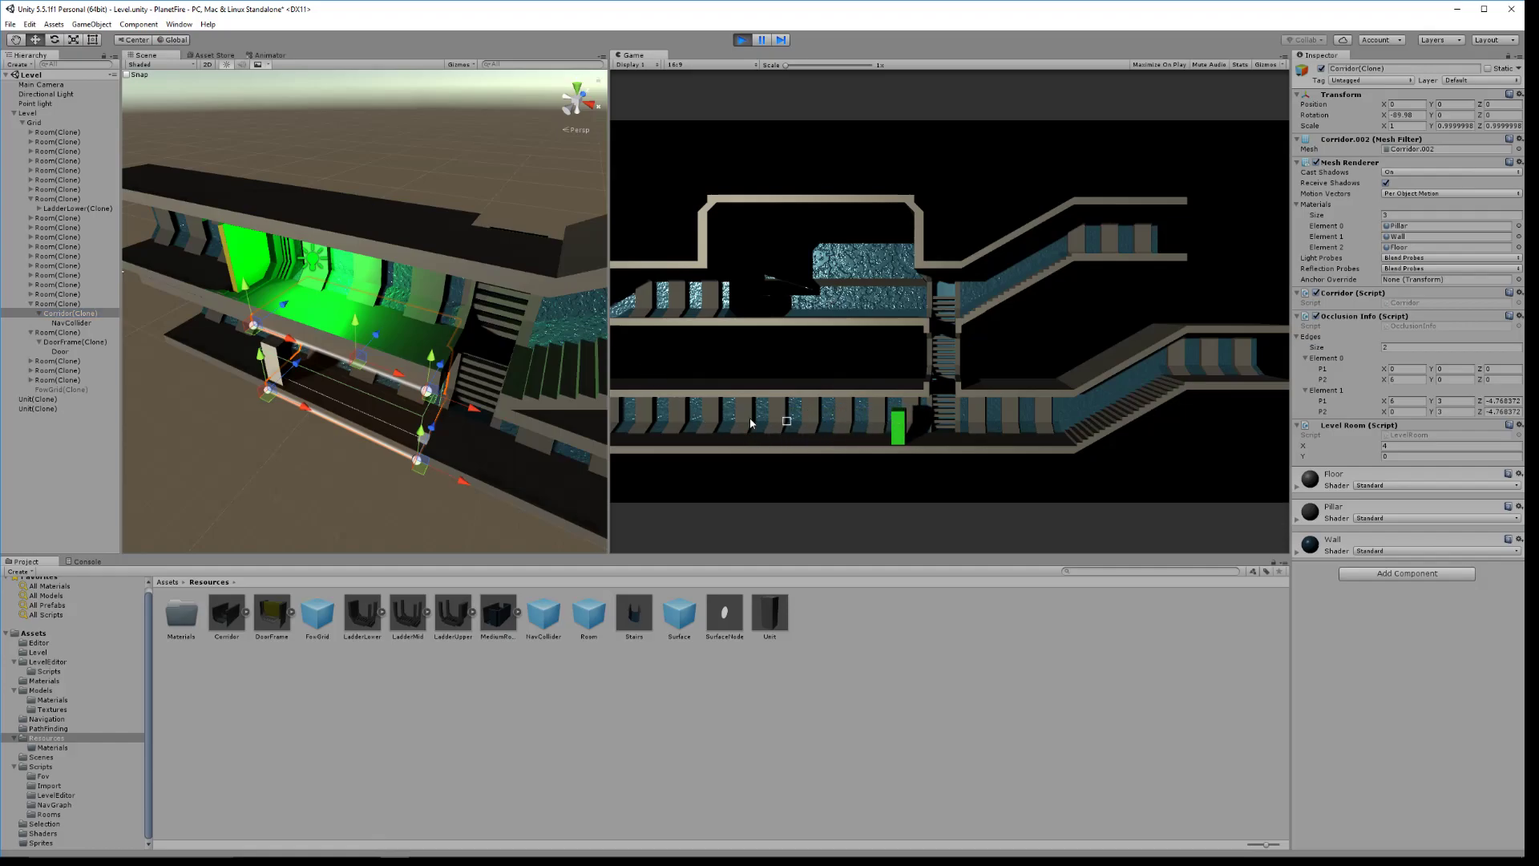
pyautogui.moveTo(606, 423)
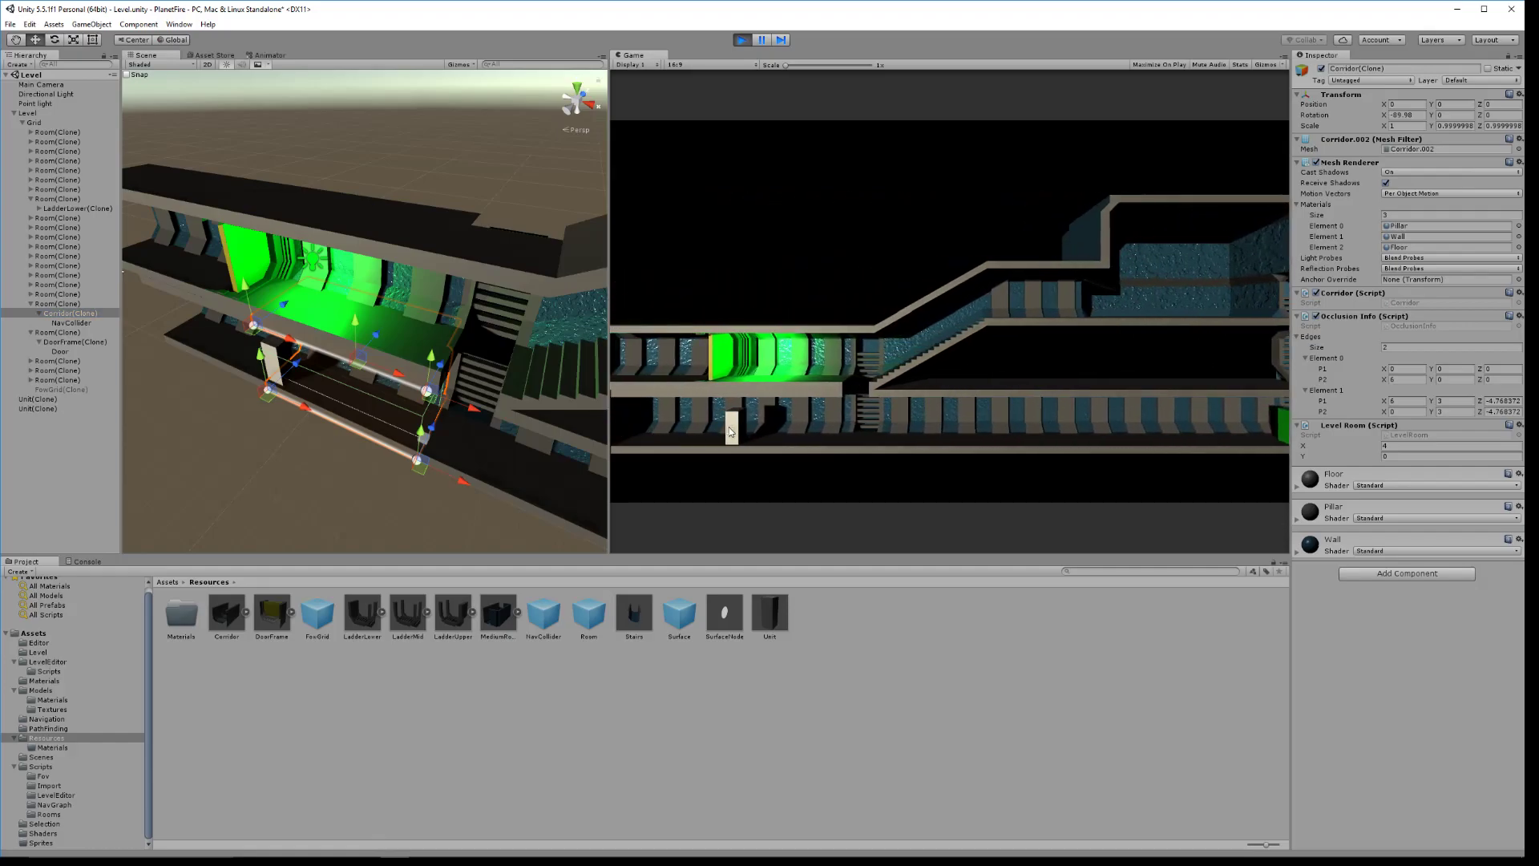
pyautogui.click(730, 429)
pyautogui.rightClick(883, 413)
pyautogui.rightClick(872, 415)
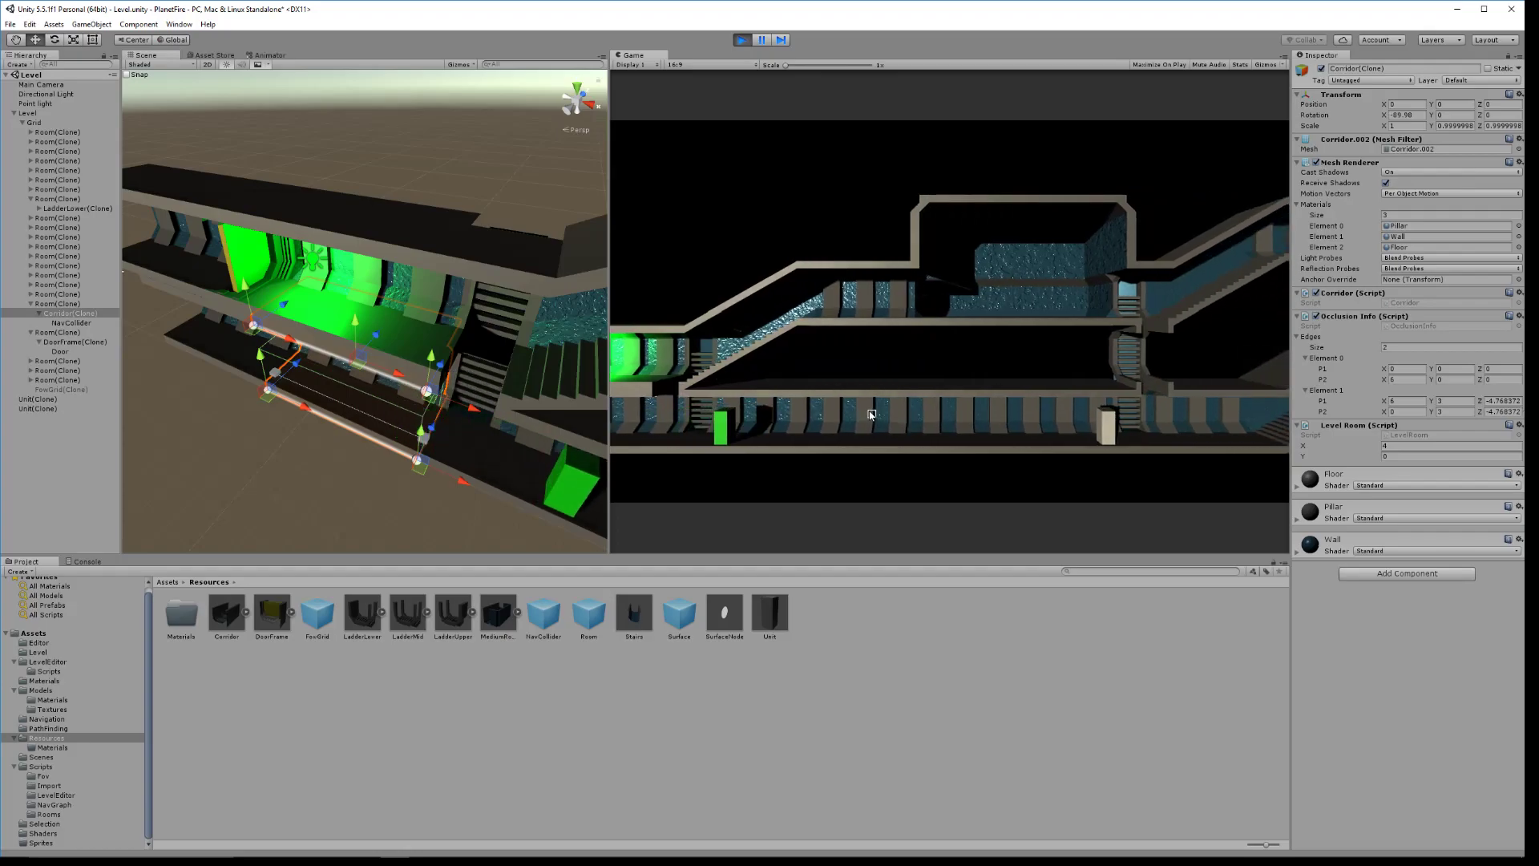
pyautogui.click(960, 425)
pyautogui.rightClick(996, 314)
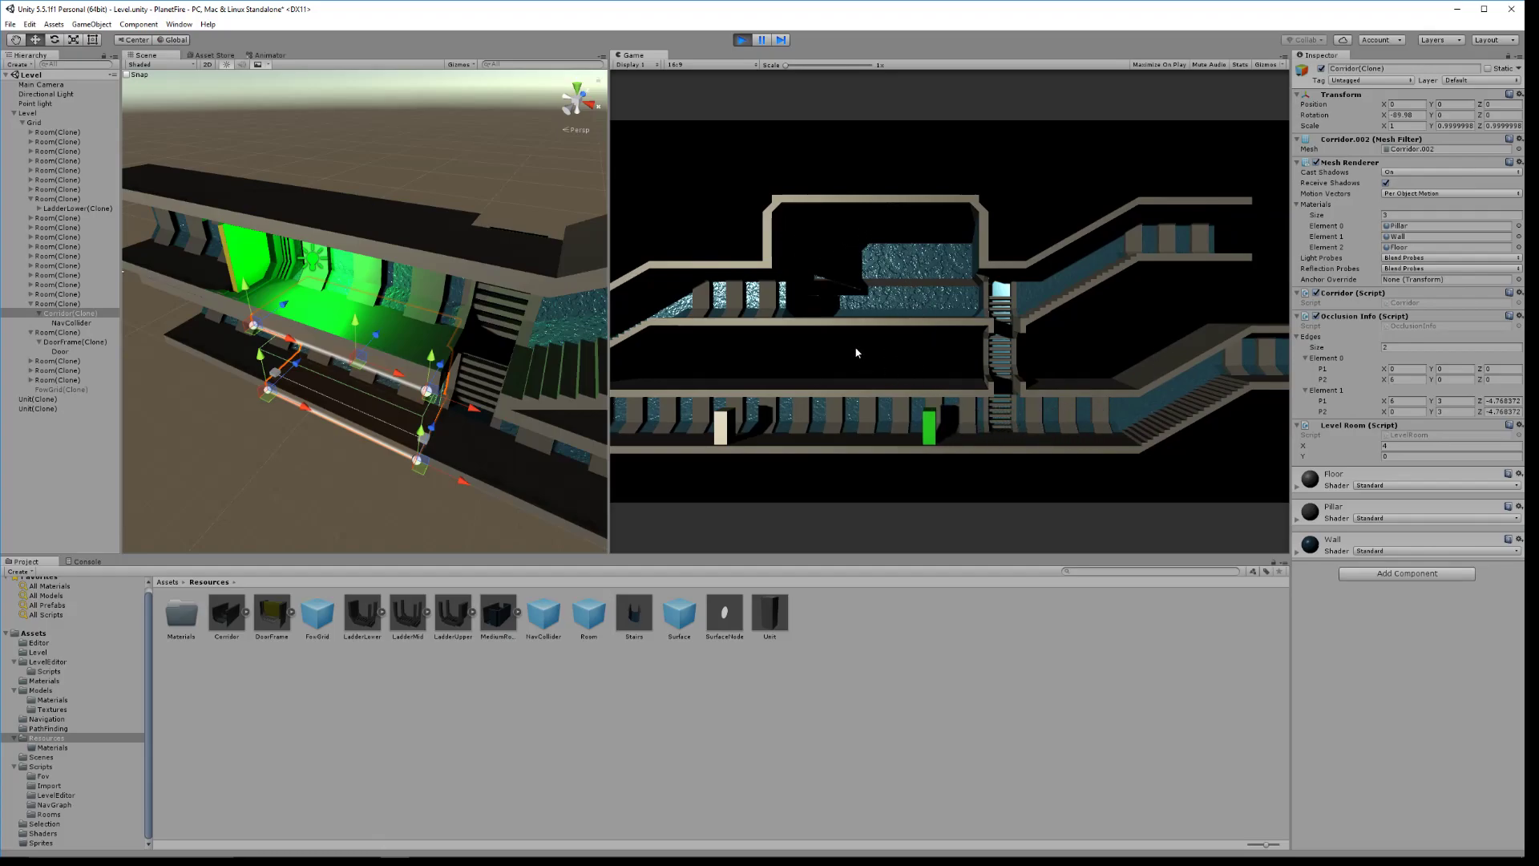
pyautogui.rightClick(800, 435)
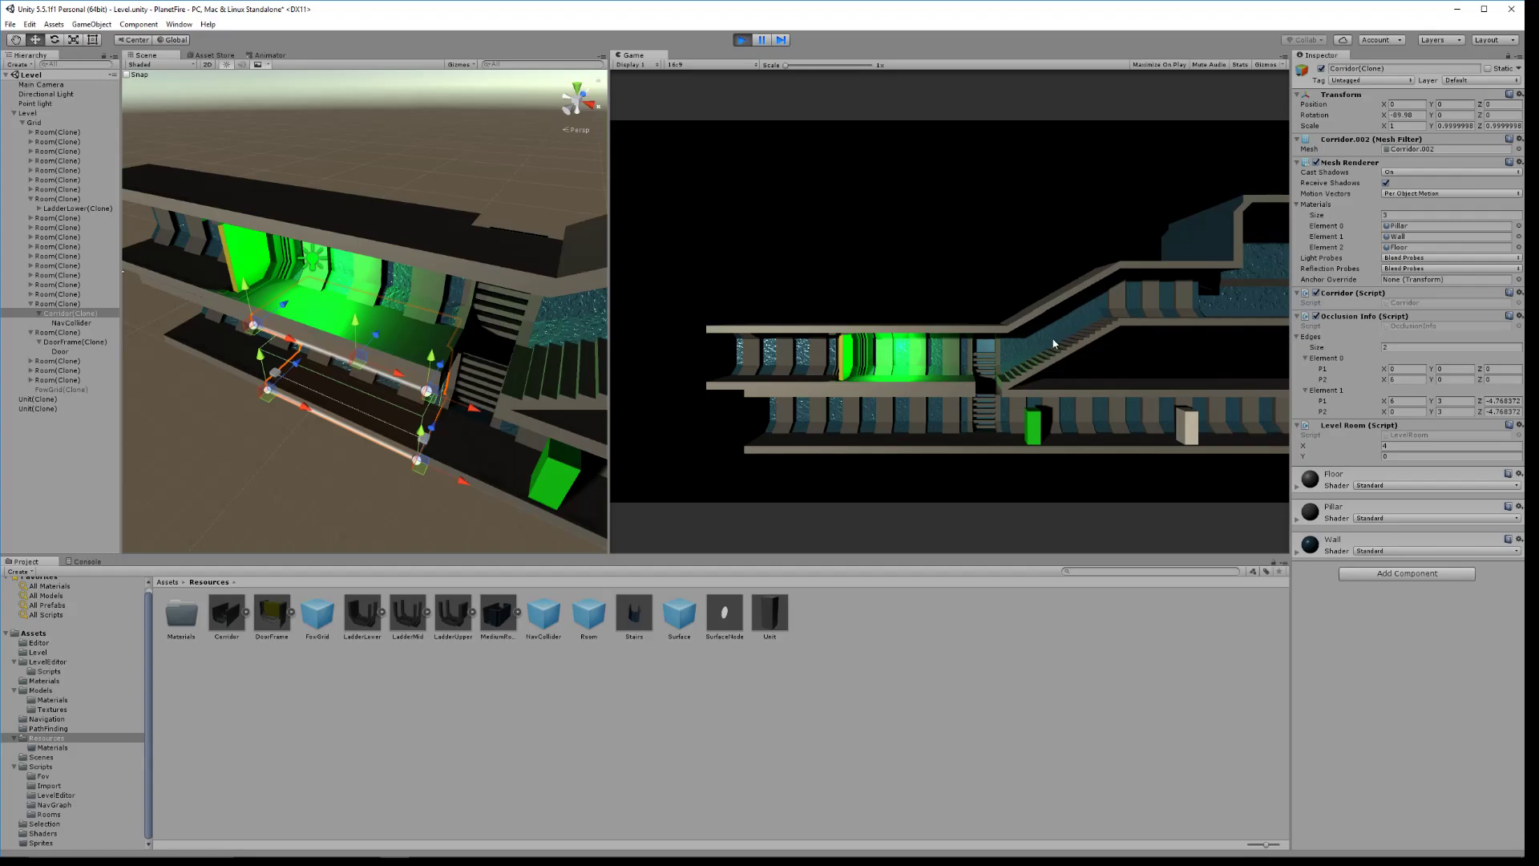
# Send the selected unit to the foot of the upper stairs and examine the green-lit room's door up close
pyautogui.click(1009, 368)
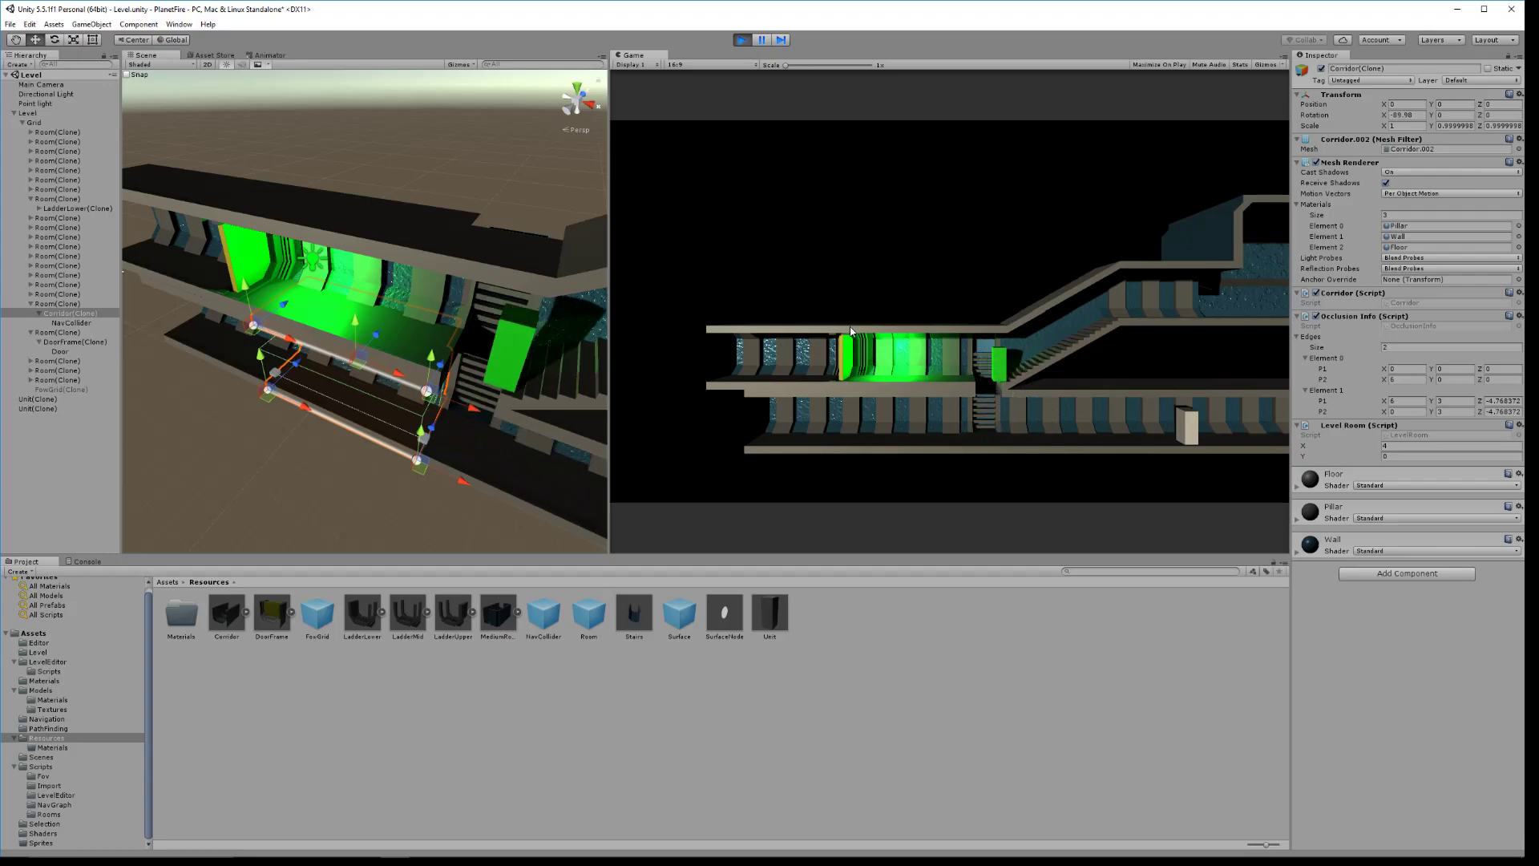
pyautogui.scroll(3, 872, 391)
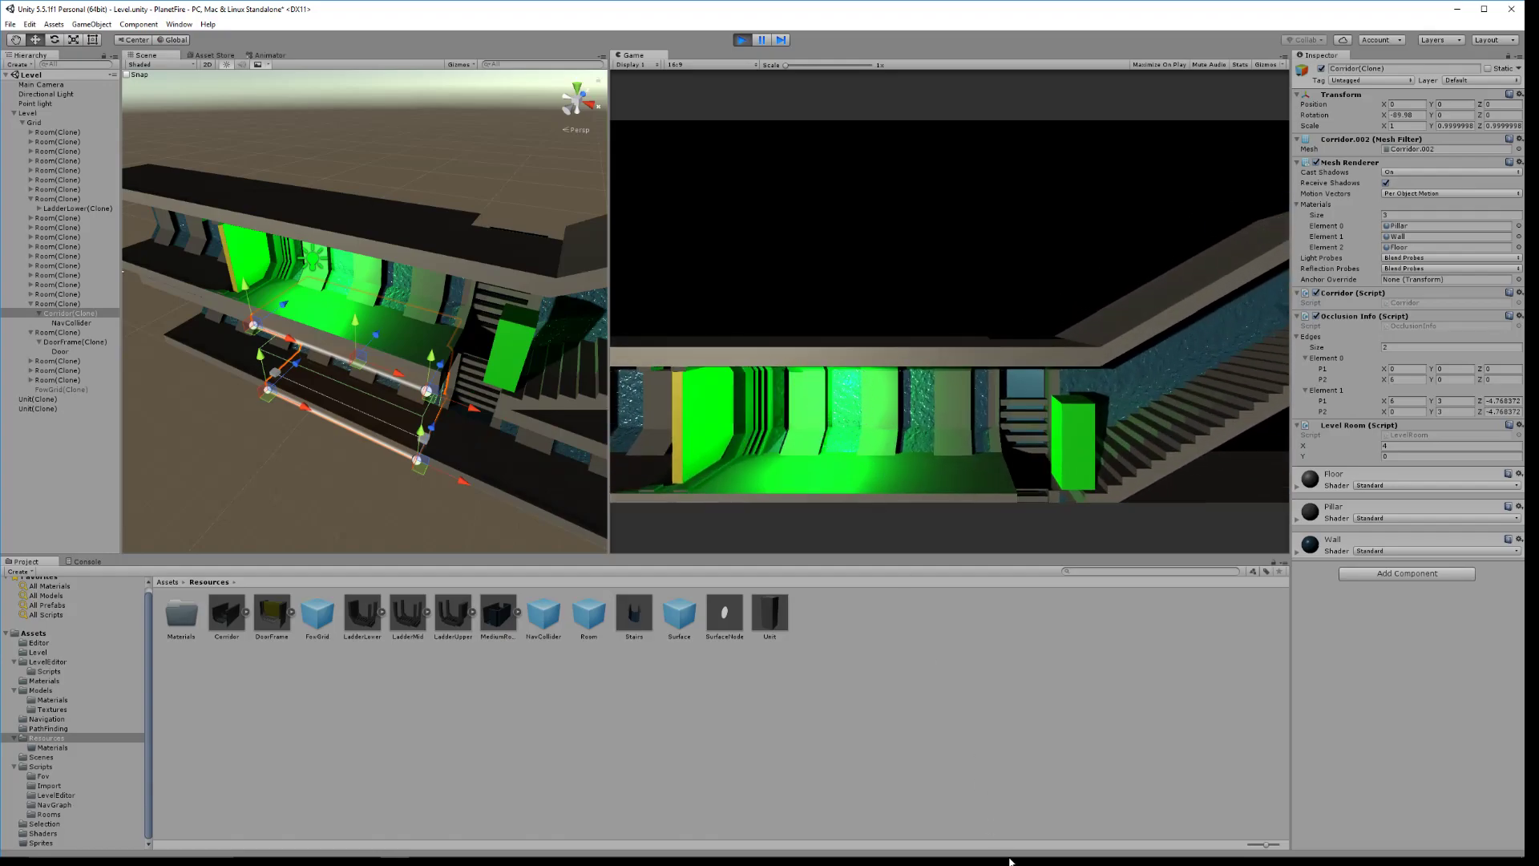
pyautogui.press('a')
pyautogui.moveTo(1013, 404); pyautogui.dragTo(994, 383)
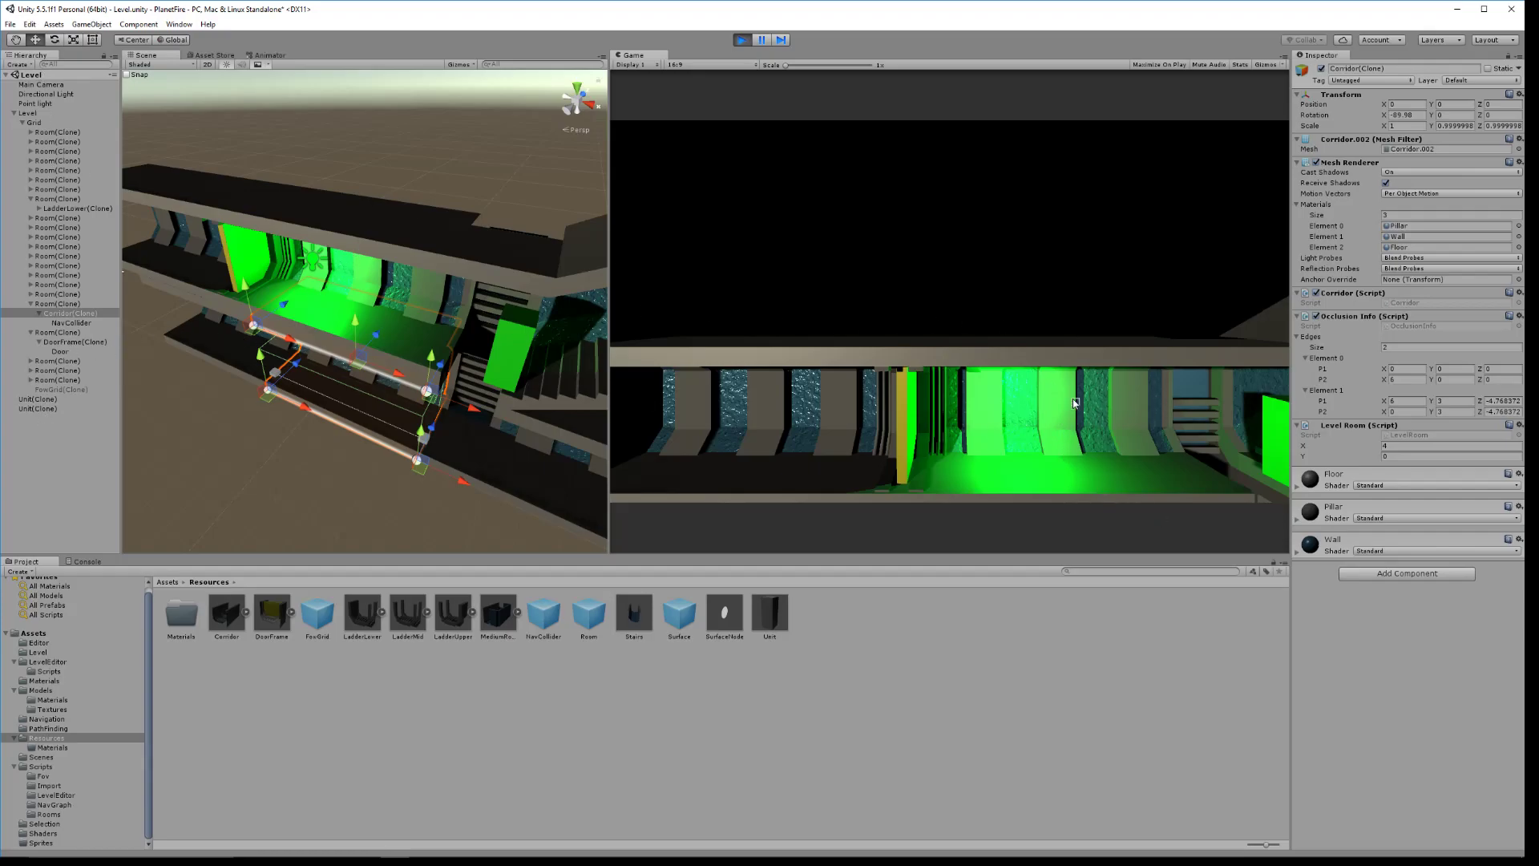
# Send the selected unit from beside the green-lit room up the stairs, and bring it back to the foot of the stairs
pyautogui.press('d')
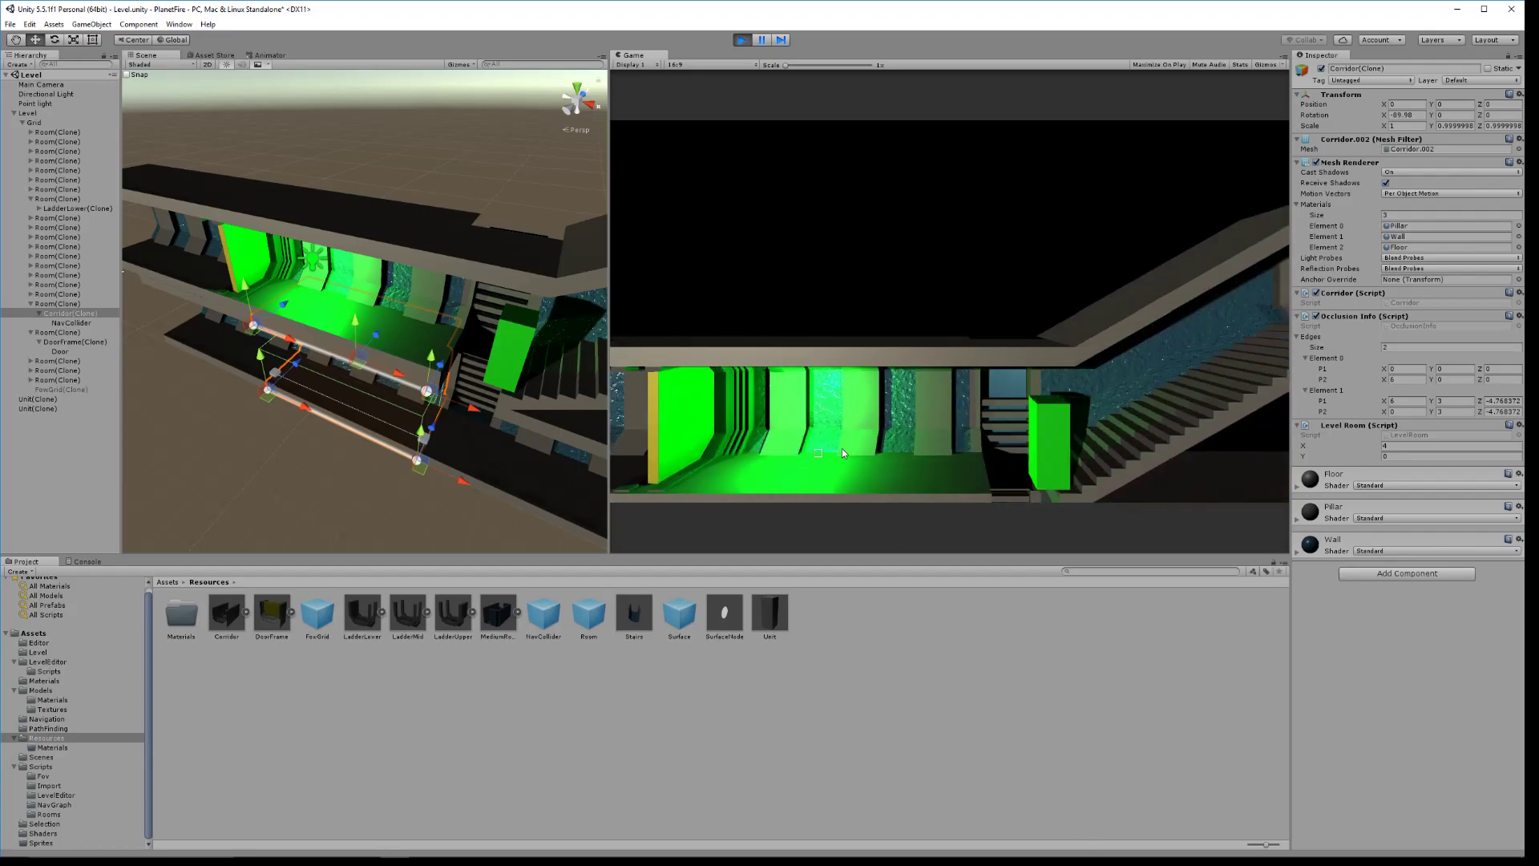
pyautogui.press('a')
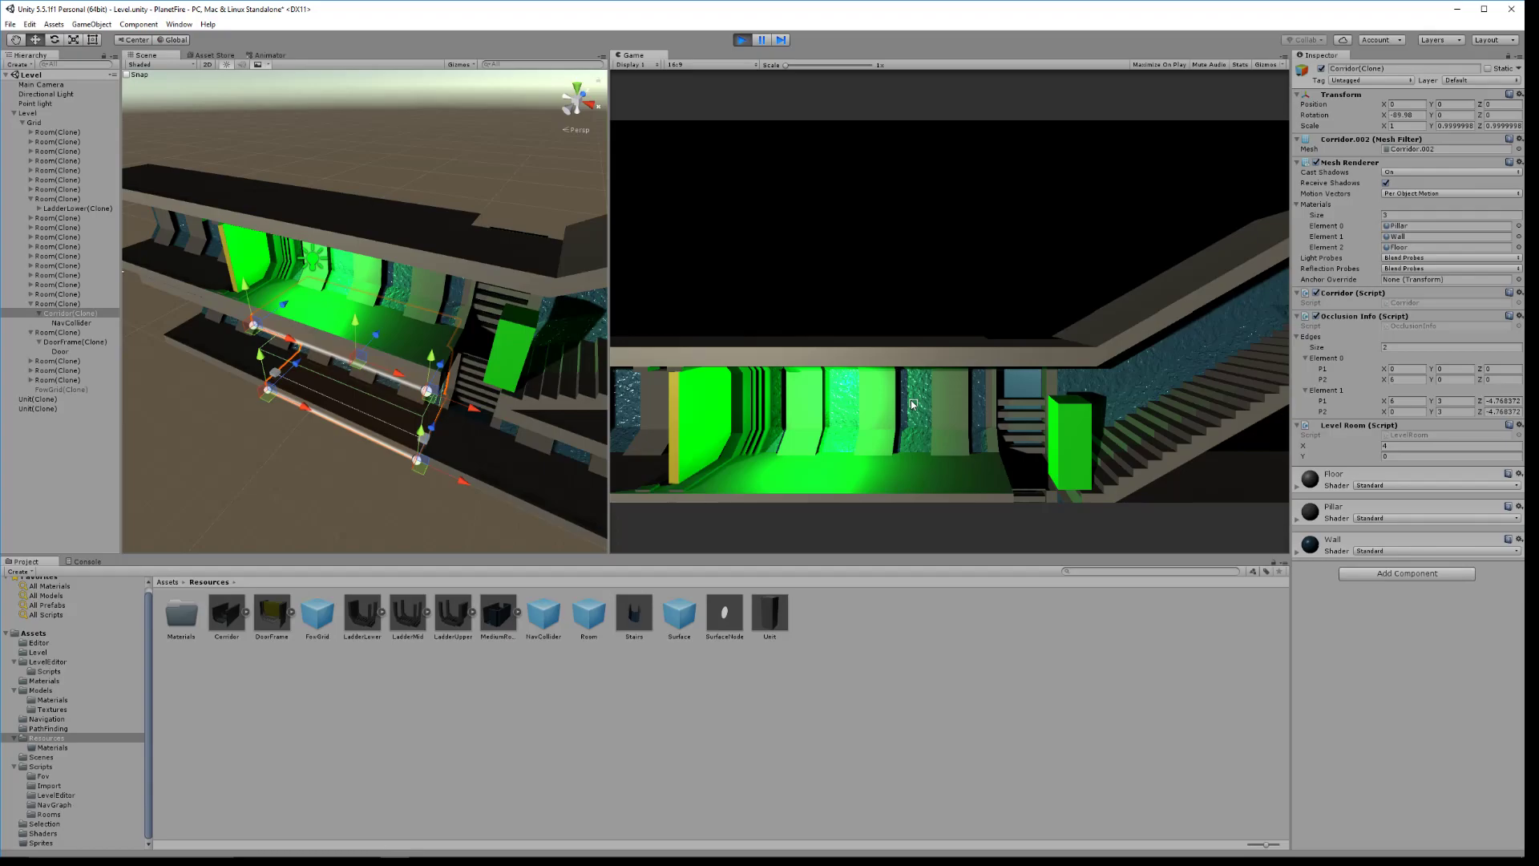
pyautogui.press('d')
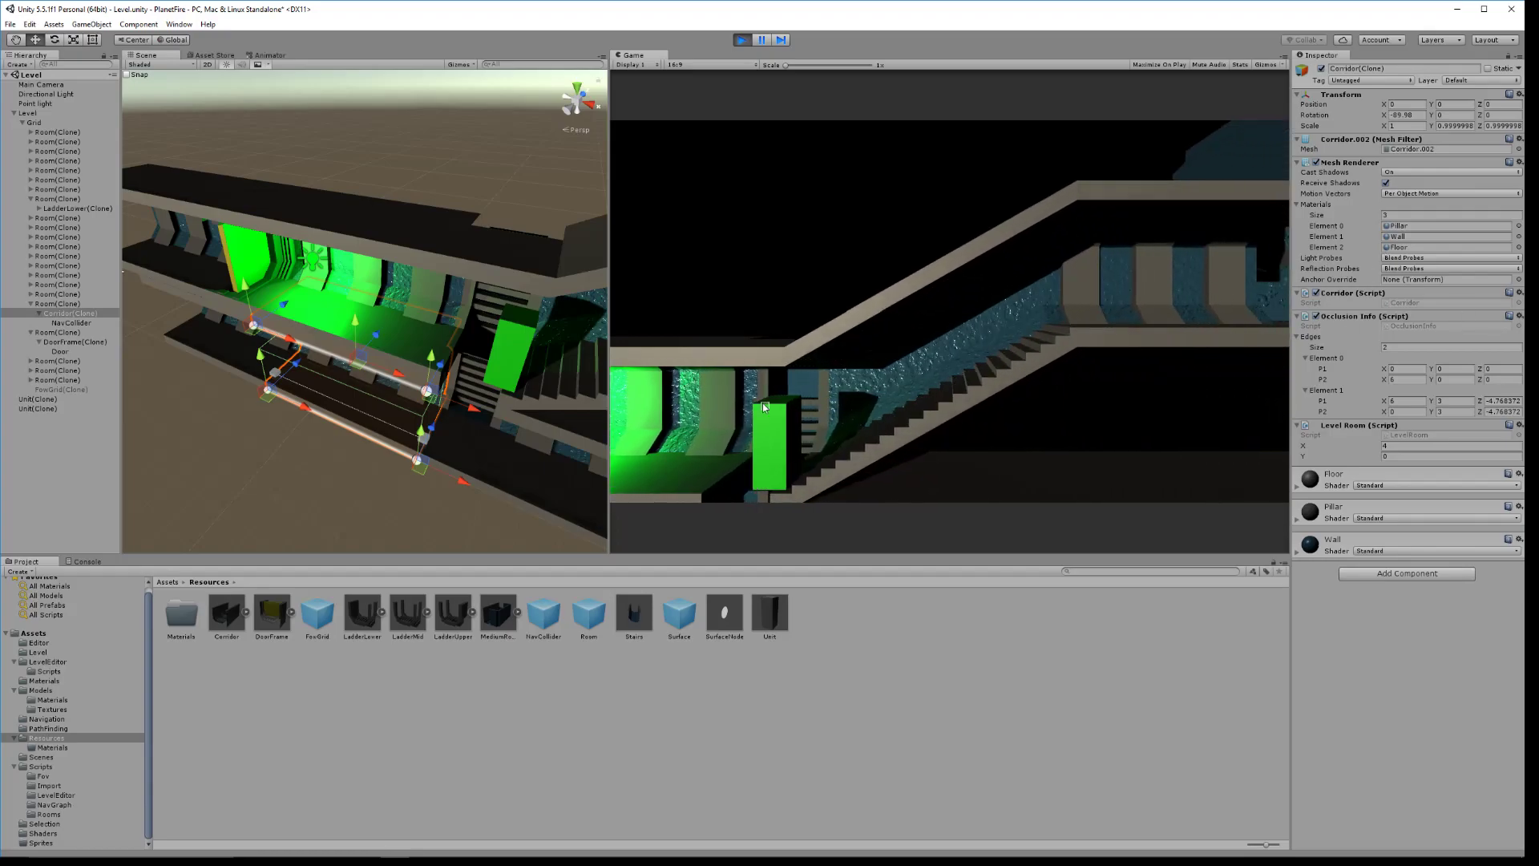
pyautogui.press('a')
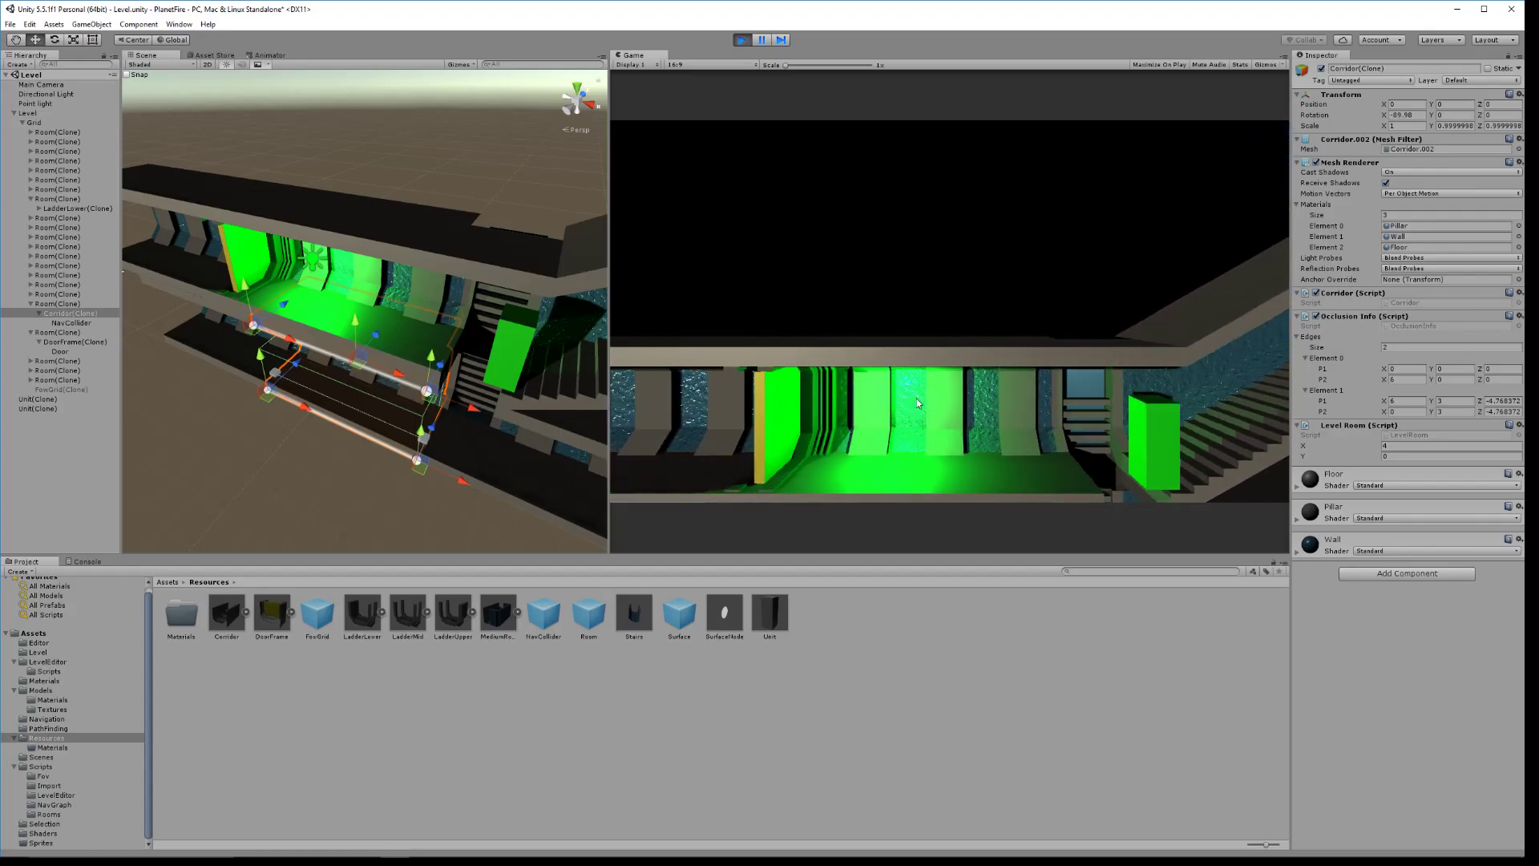
pyautogui.scroll(-3, 916, 398)
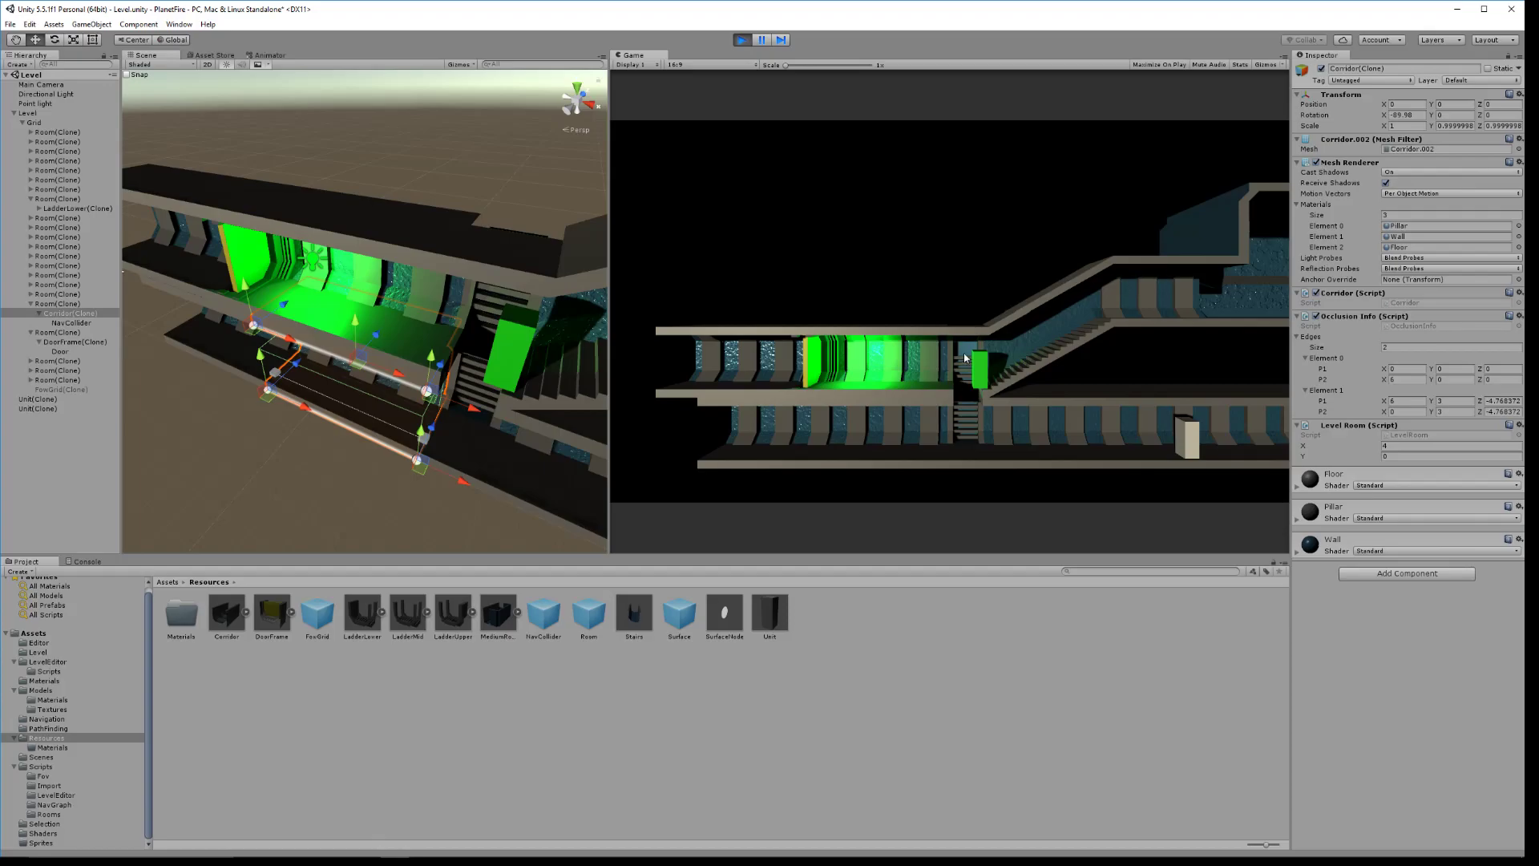
pyautogui.click(1113, 304)
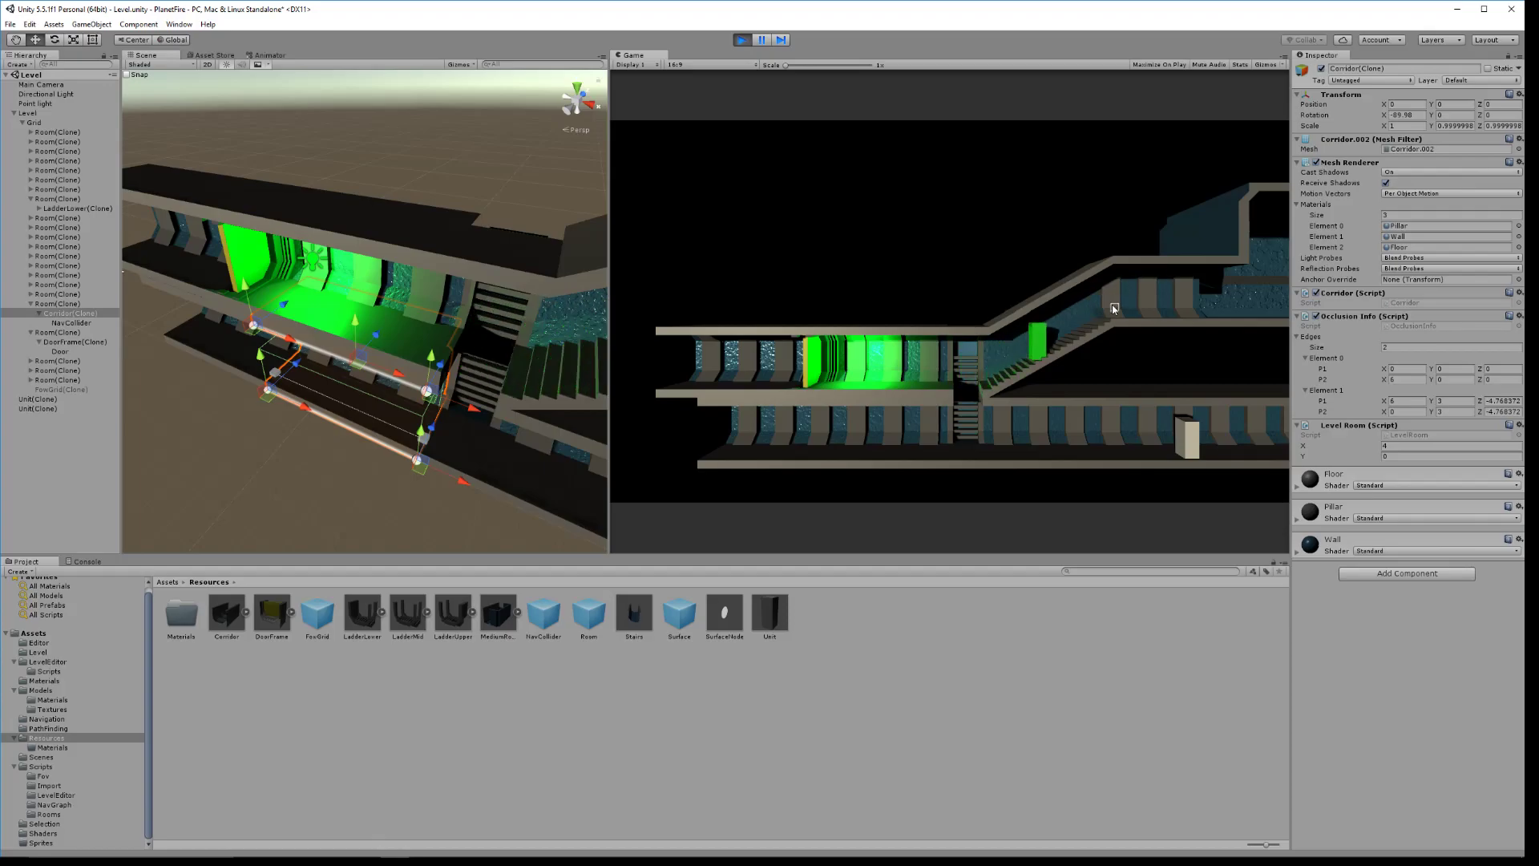
pyautogui.click(998, 375)
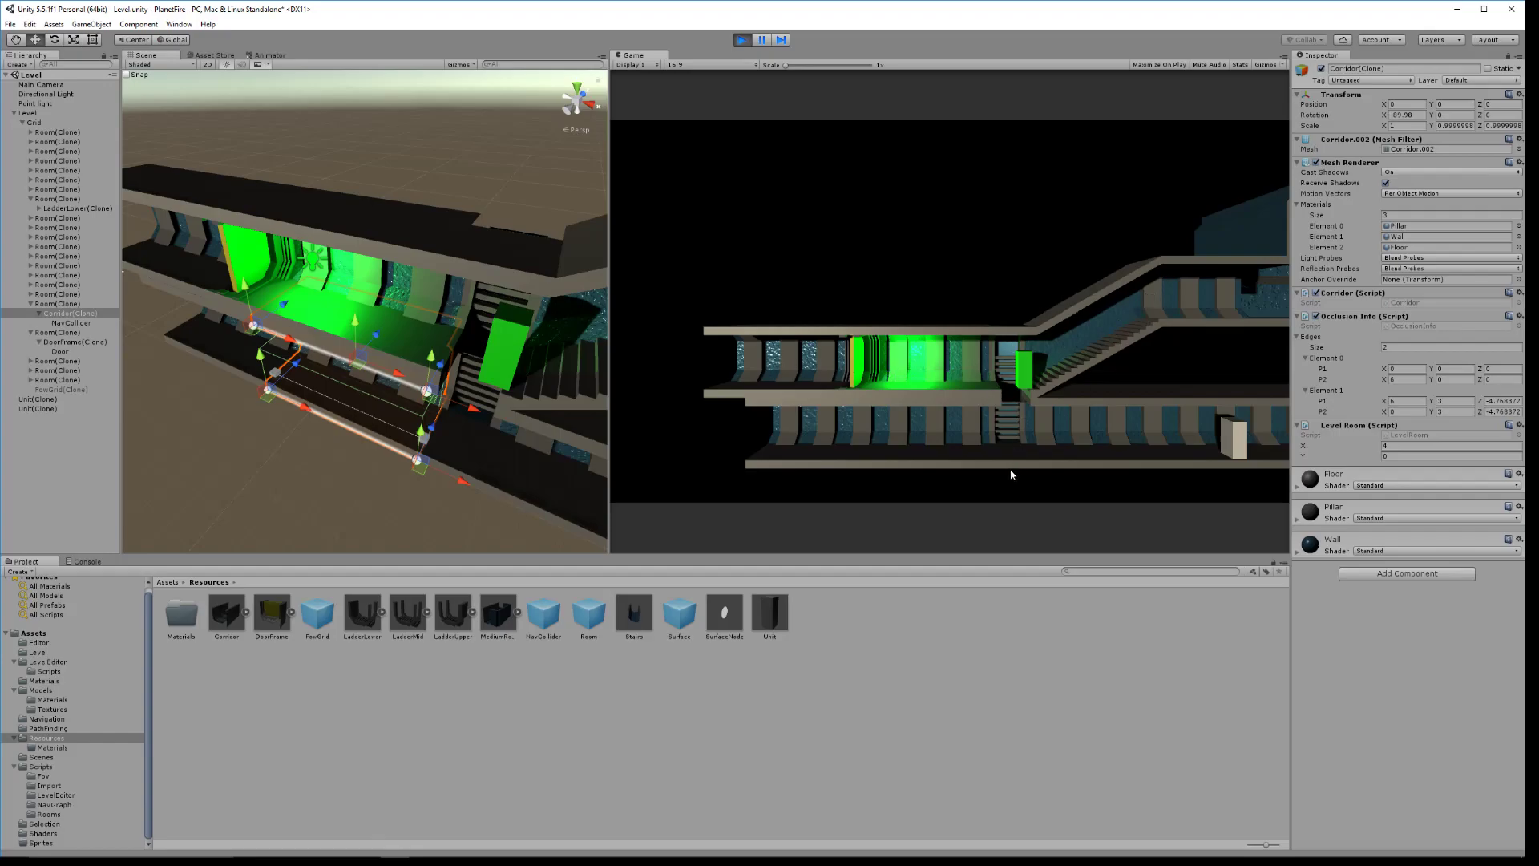
# Send the selected unit down to the lower corridor's near end, then back past the ladder toward the other unit
pyautogui.rightClick(977, 454)
pyautogui.rightClick(884, 452)
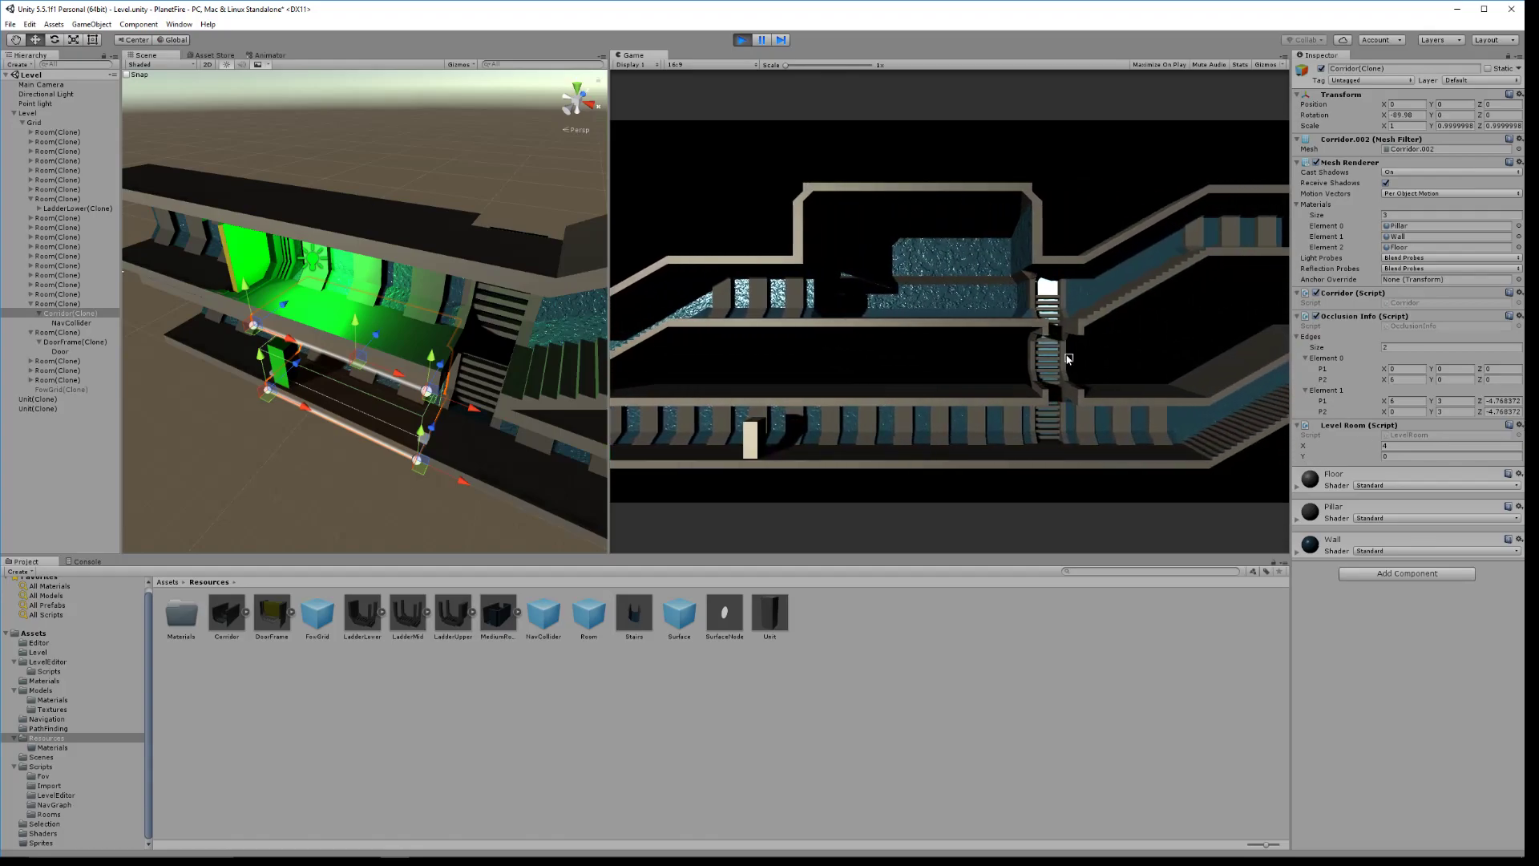
pyautogui.scroll(-5, 1069, 358)
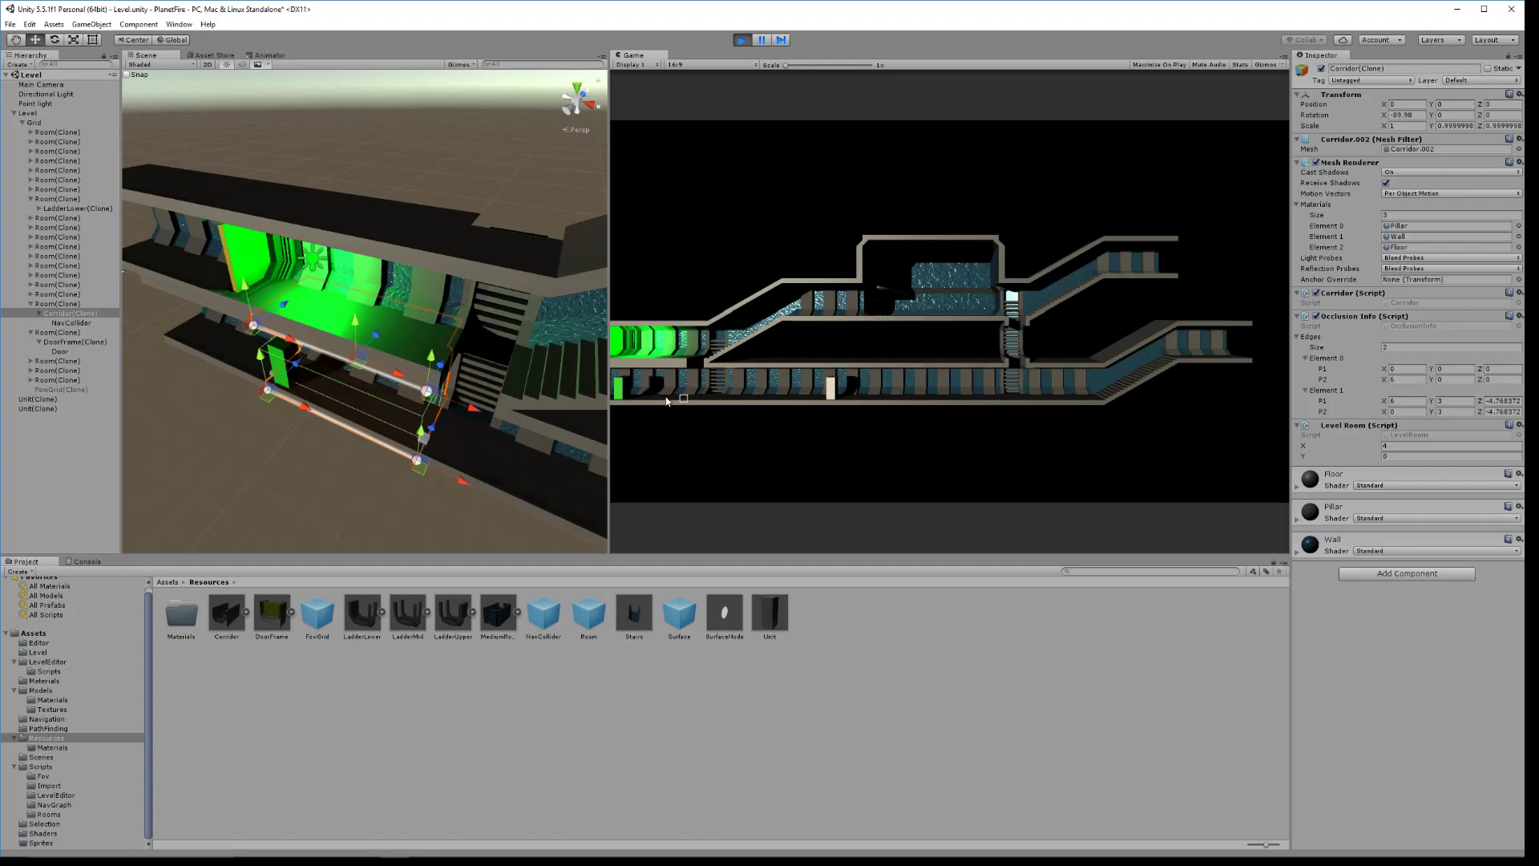
pyautogui.moveTo(610, 391)
pyautogui.scroll(3, 940, 367)
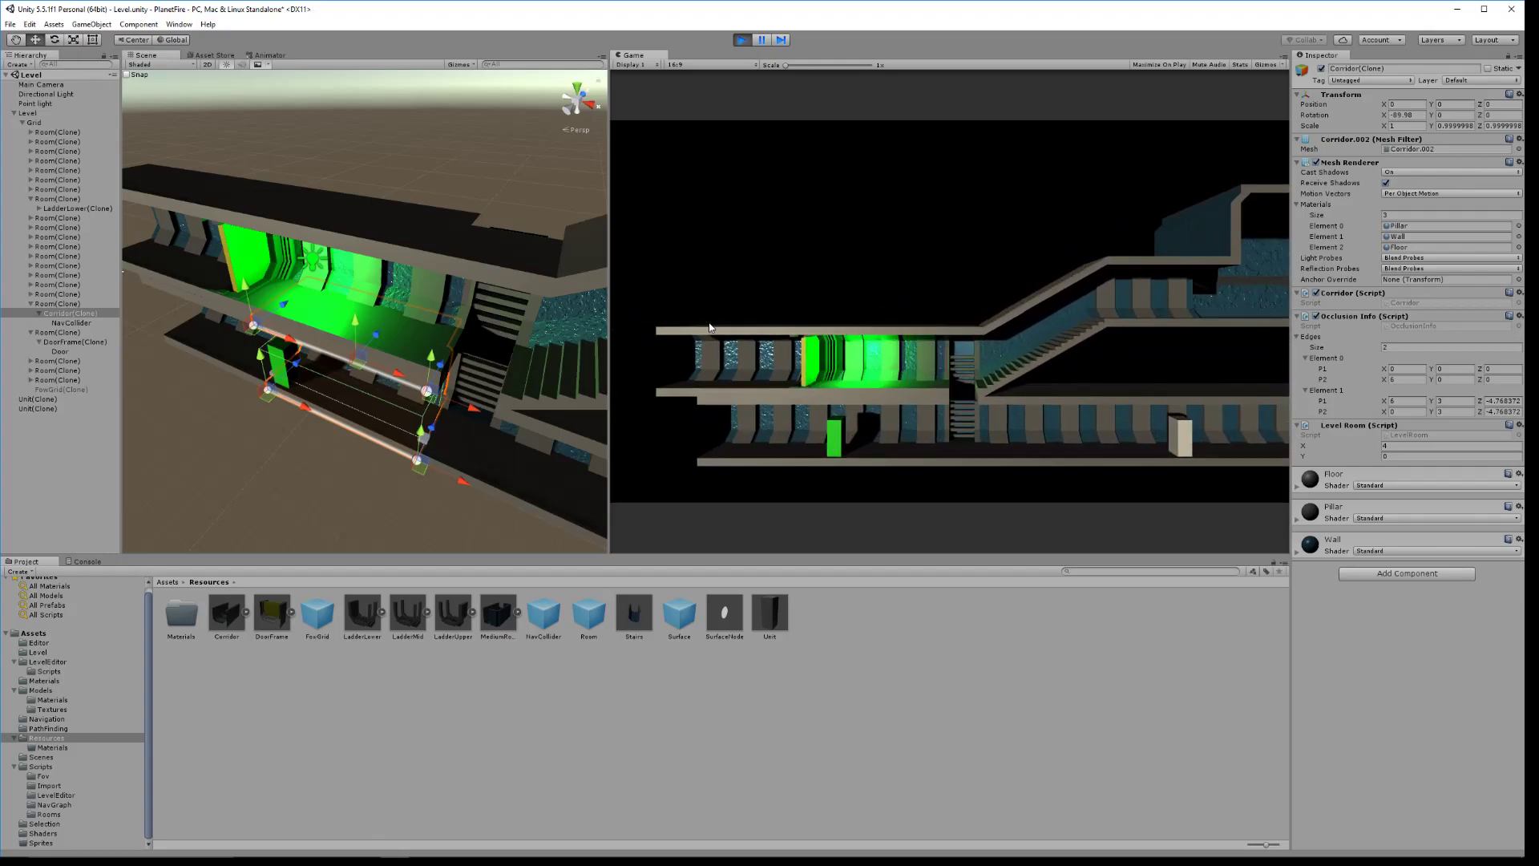
pyautogui.click(979, 445)
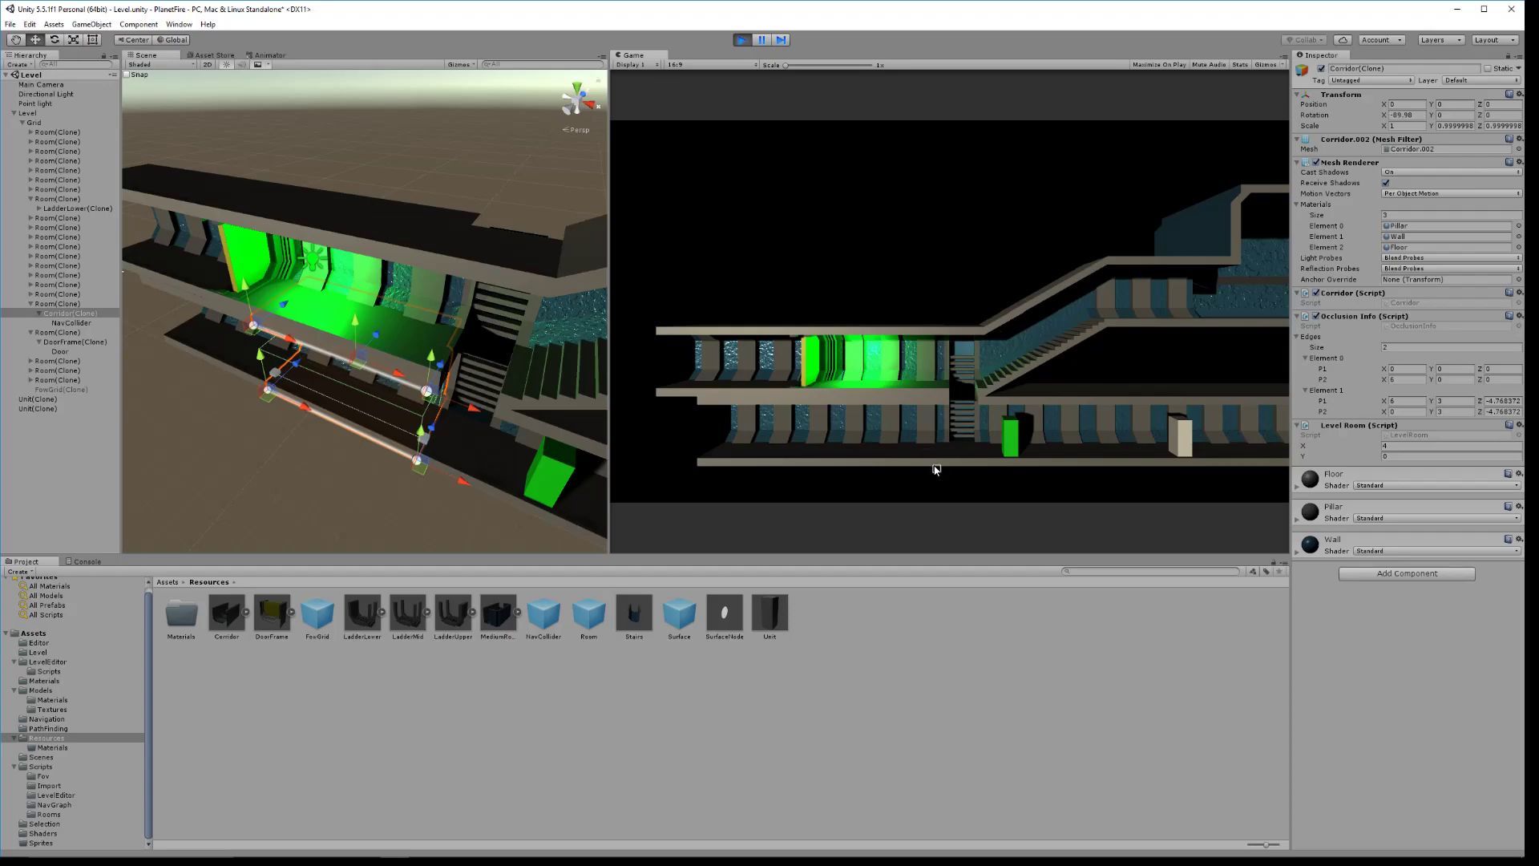
# Select the other unit in the lower corridor and send it to the large upper room
pyautogui.press('d')
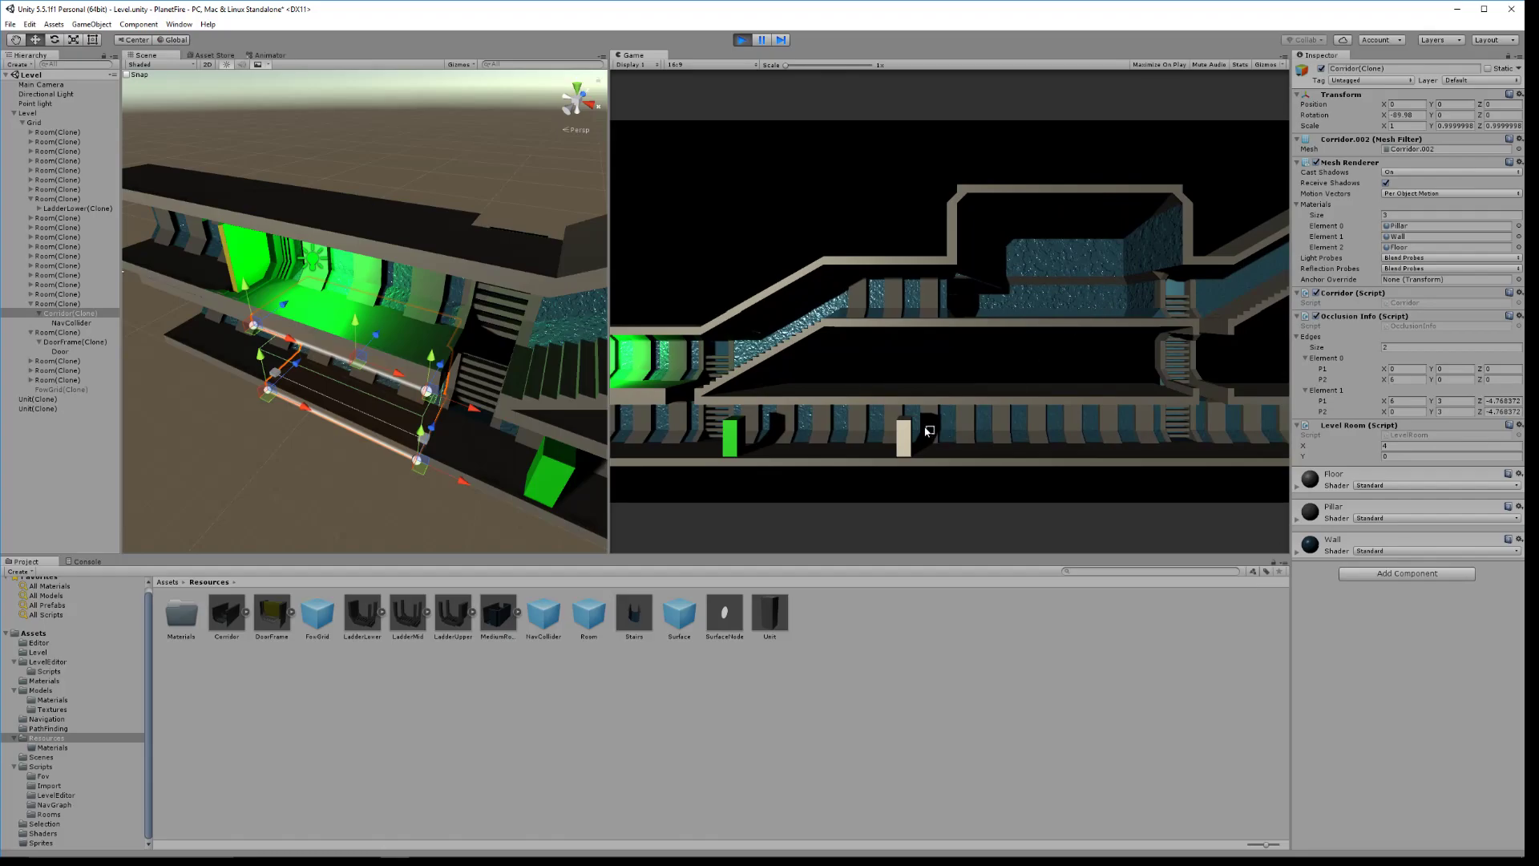
pyautogui.click(914, 433)
pyautogui.rightClick(1100, 296)
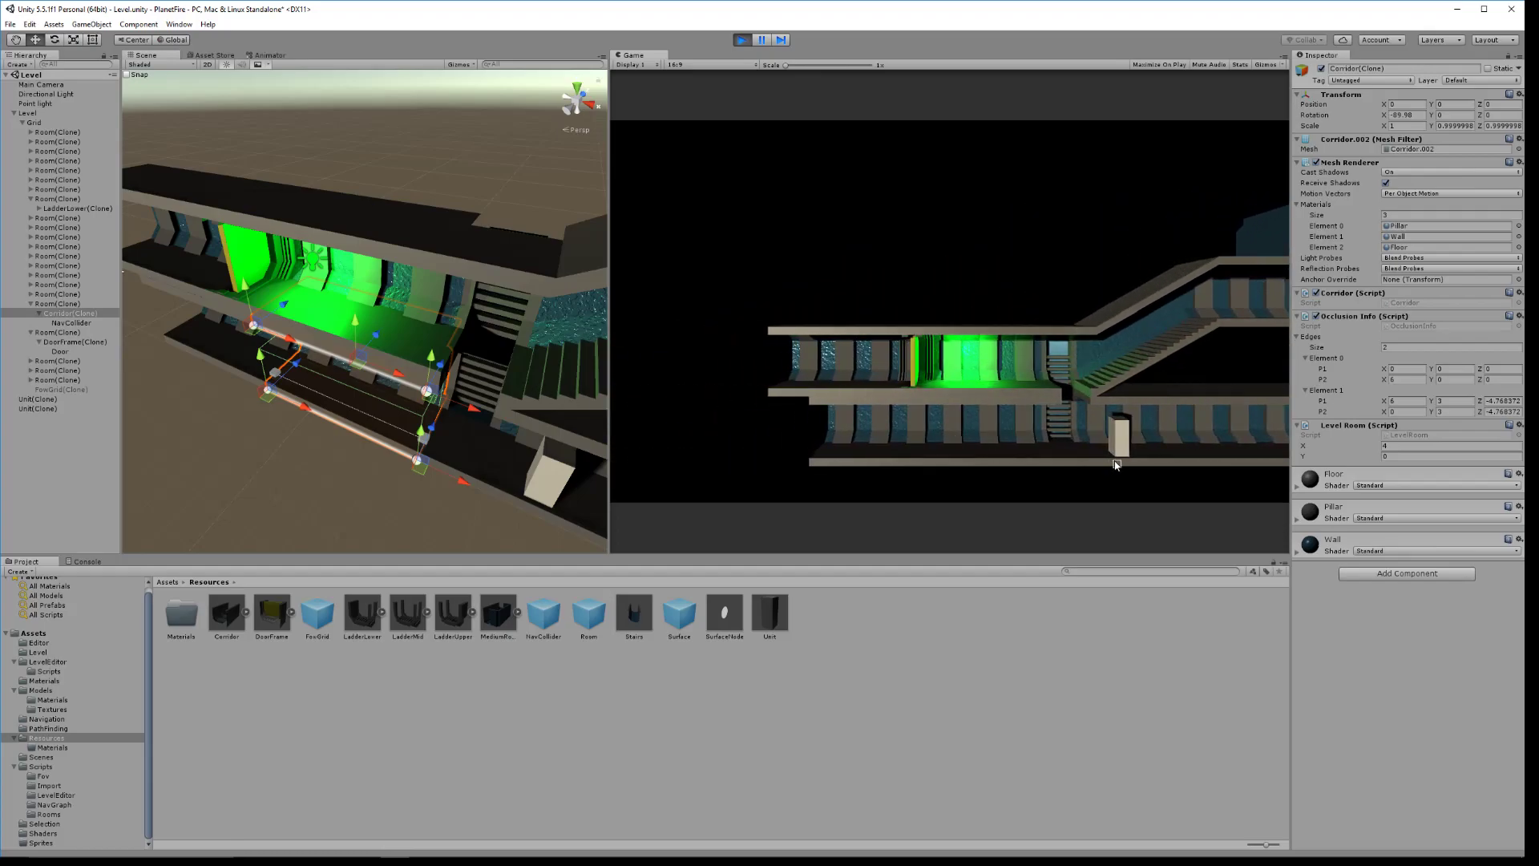
# Select the unit remaining in the lower corridor, move it to the other side of the ladder, and send it toward the upper stairs
pyautogui.click(1117, 463)
pyautogui.rightClick(930, 367)
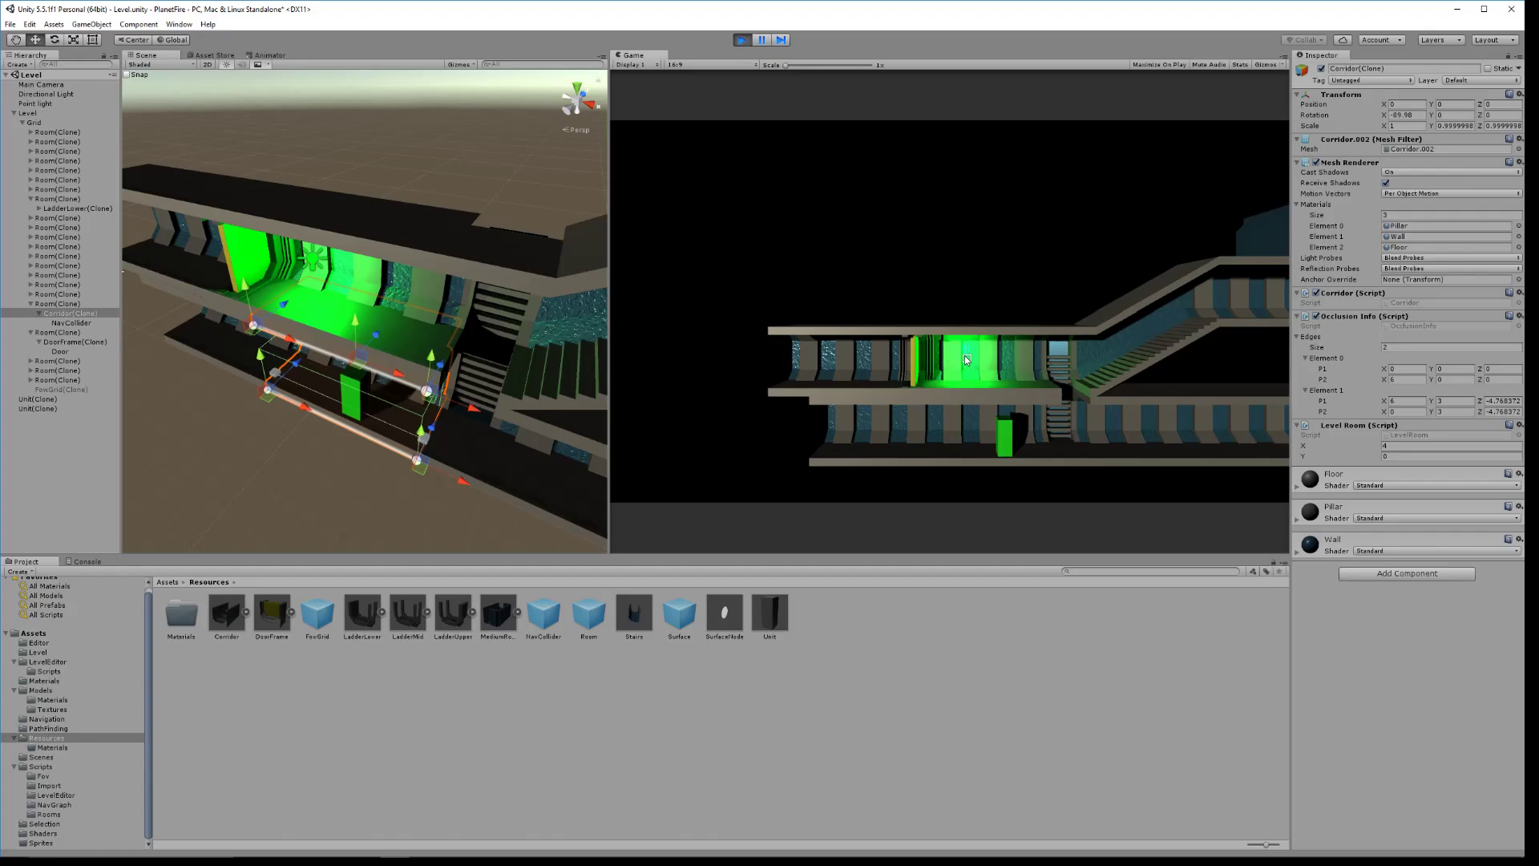
pyautogui.click(1090, 363)
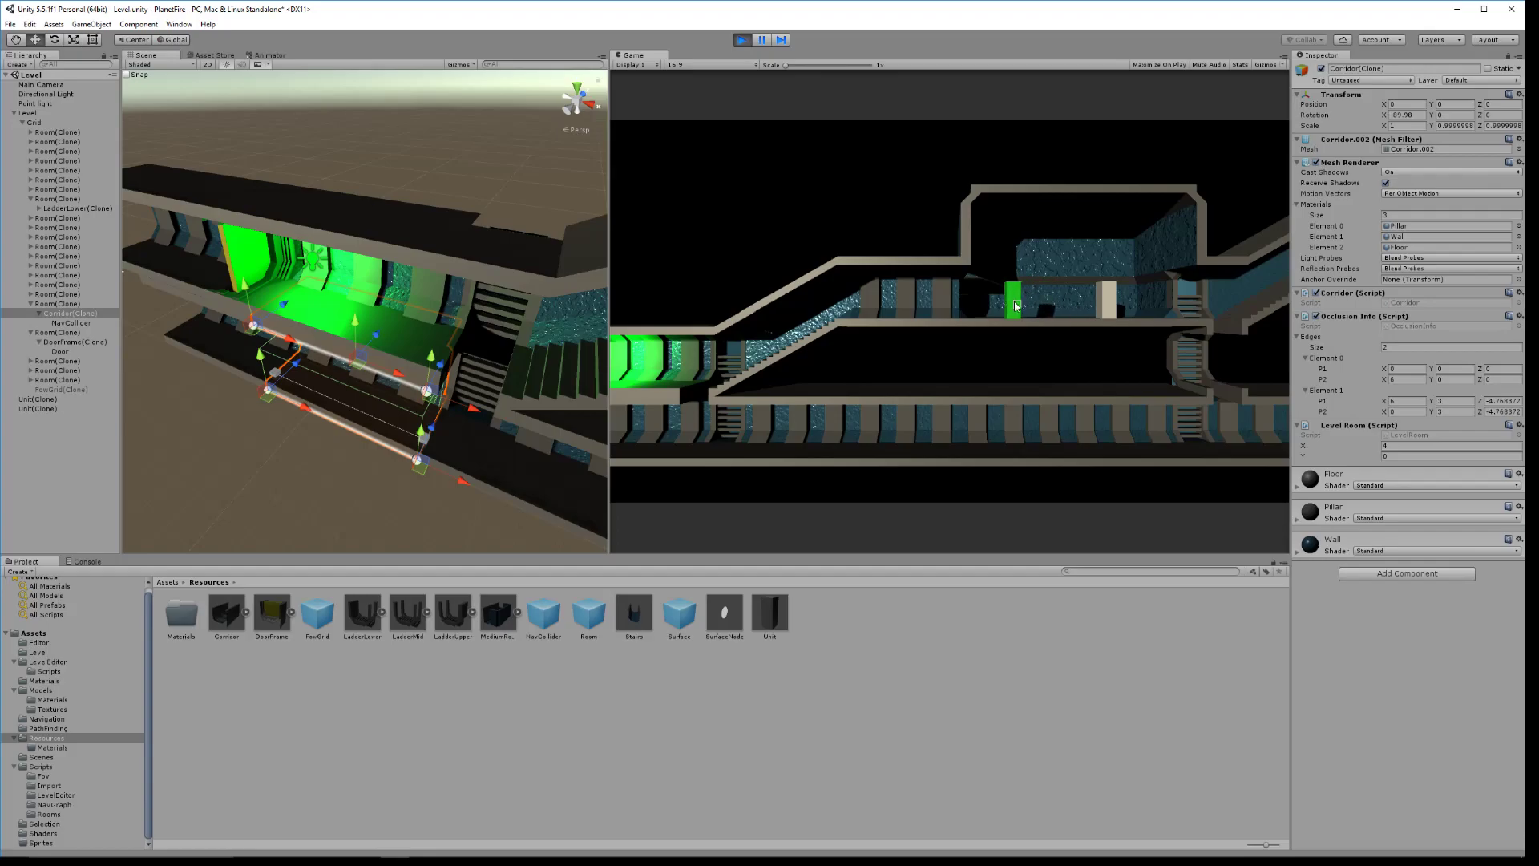
# Select the unit nearer the ladder in the large upper room, send it down to the ladder's foot, and move it along the lower corridor
pyautogui.press('d')
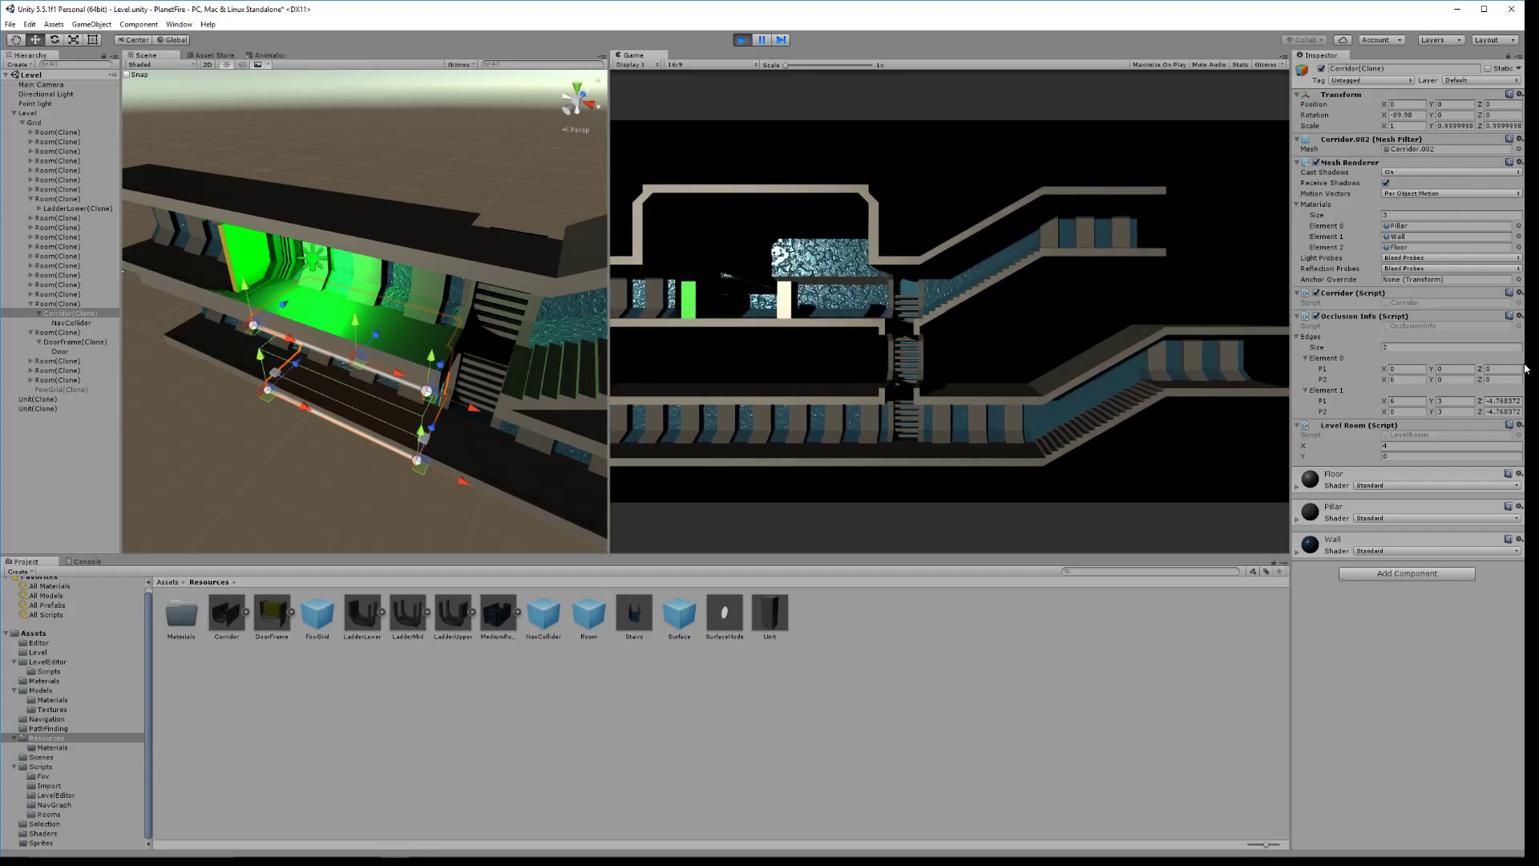
pyautogui.click(731, 303)
pyautogui.rightClick(837, 307)
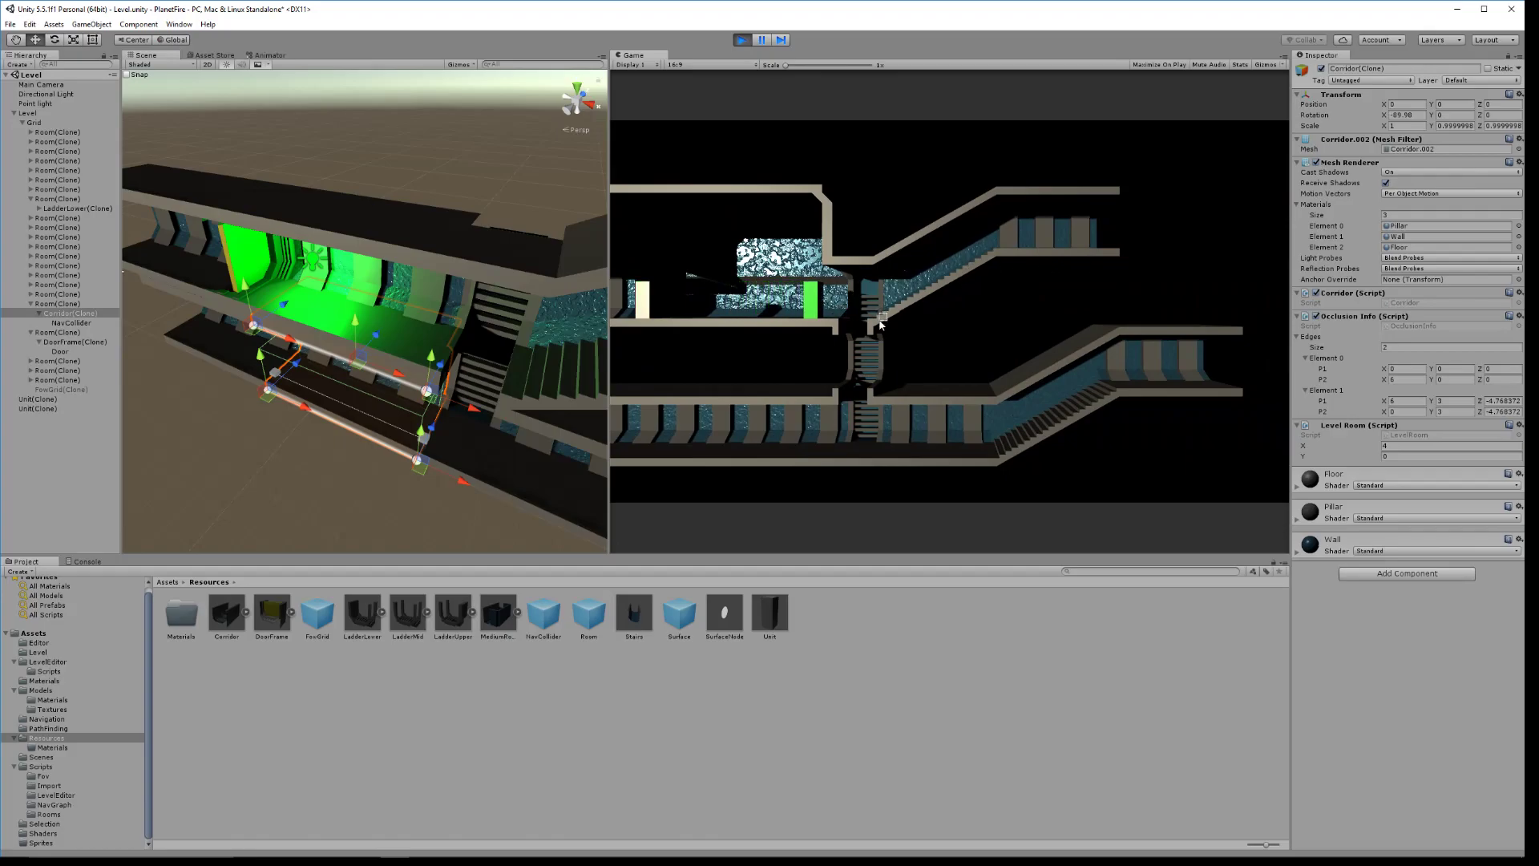
pyautogui.rightClick(880, 425)
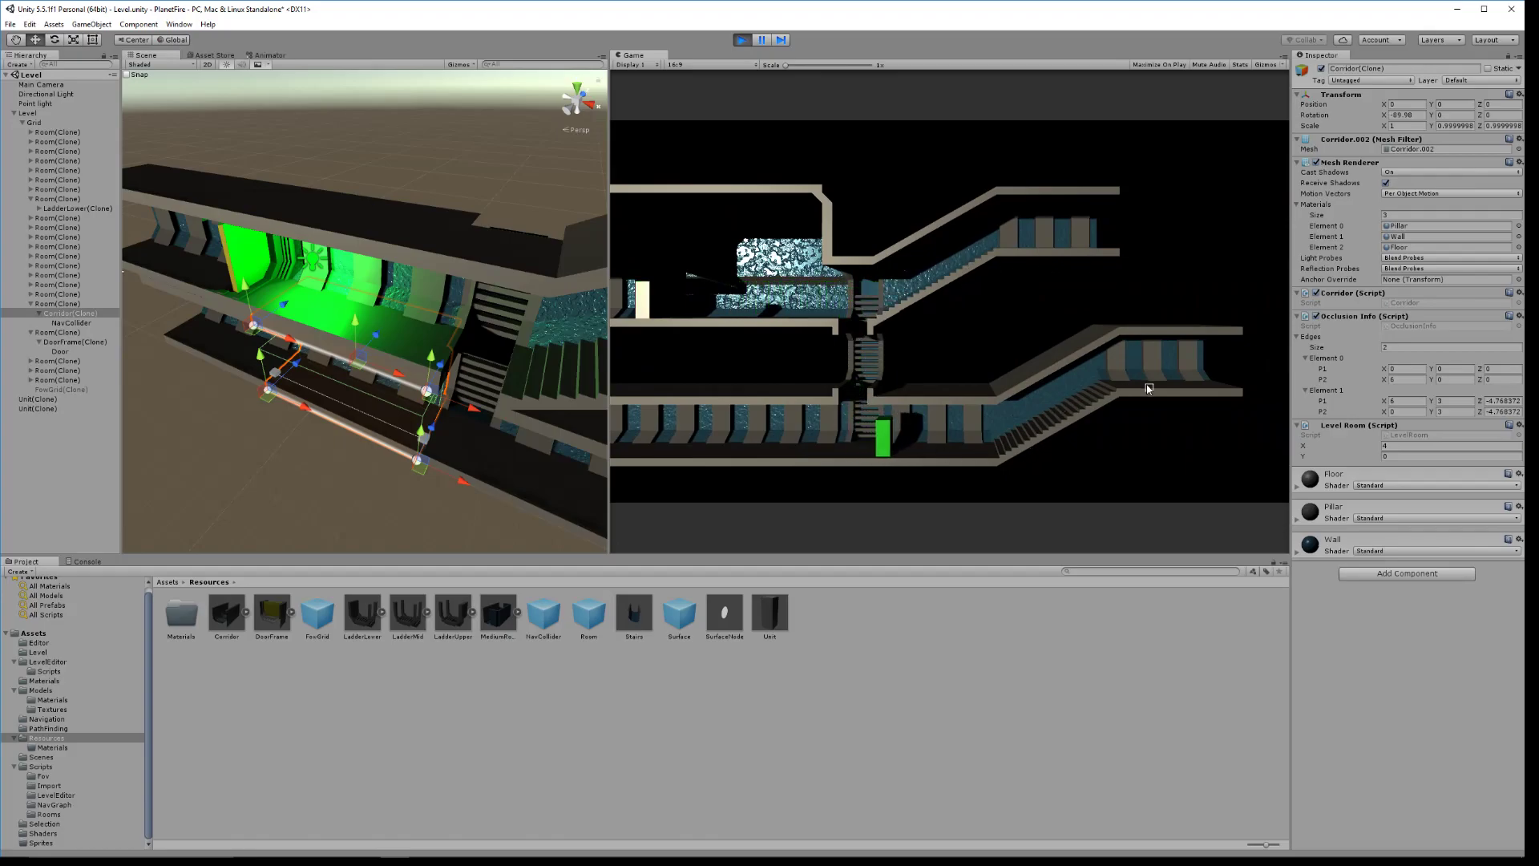
pyautogui.rightClick(730, 449)
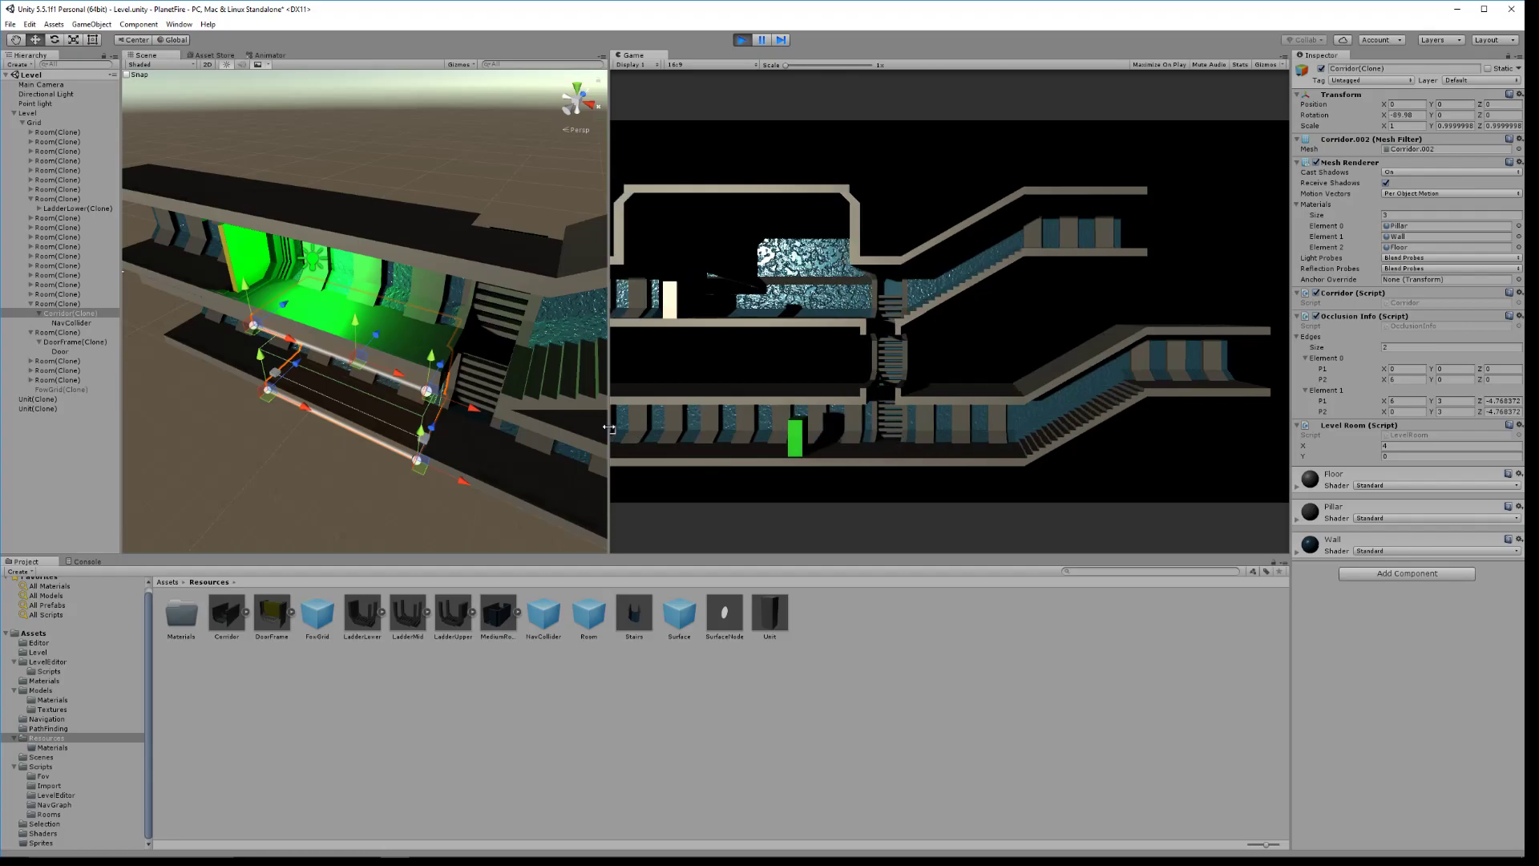
pyautogui.press('a')
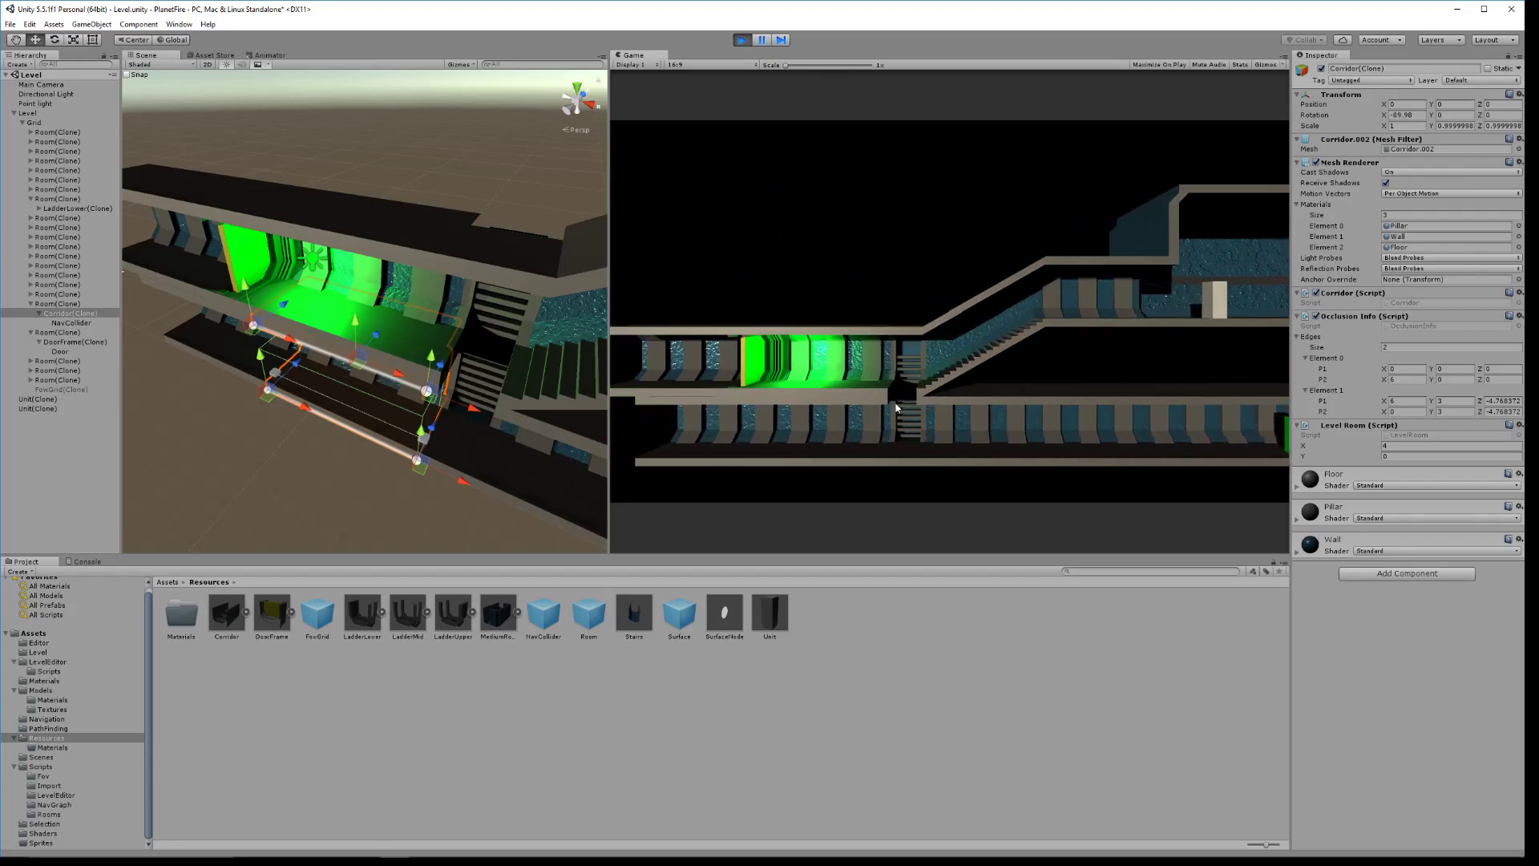
pyautogui.click(308, 853)
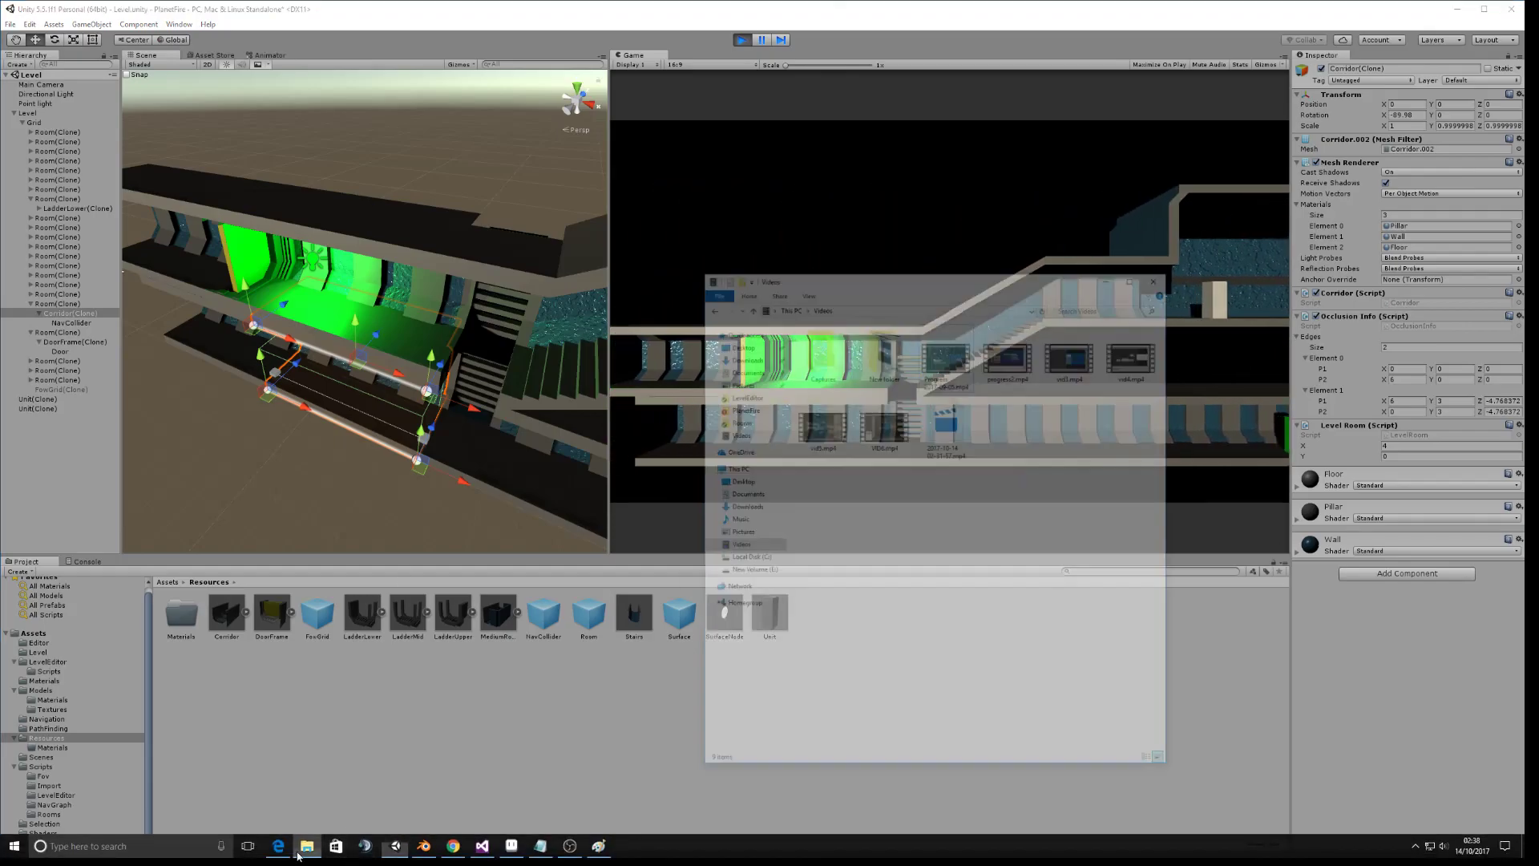
pyautogui.click(391, 767)
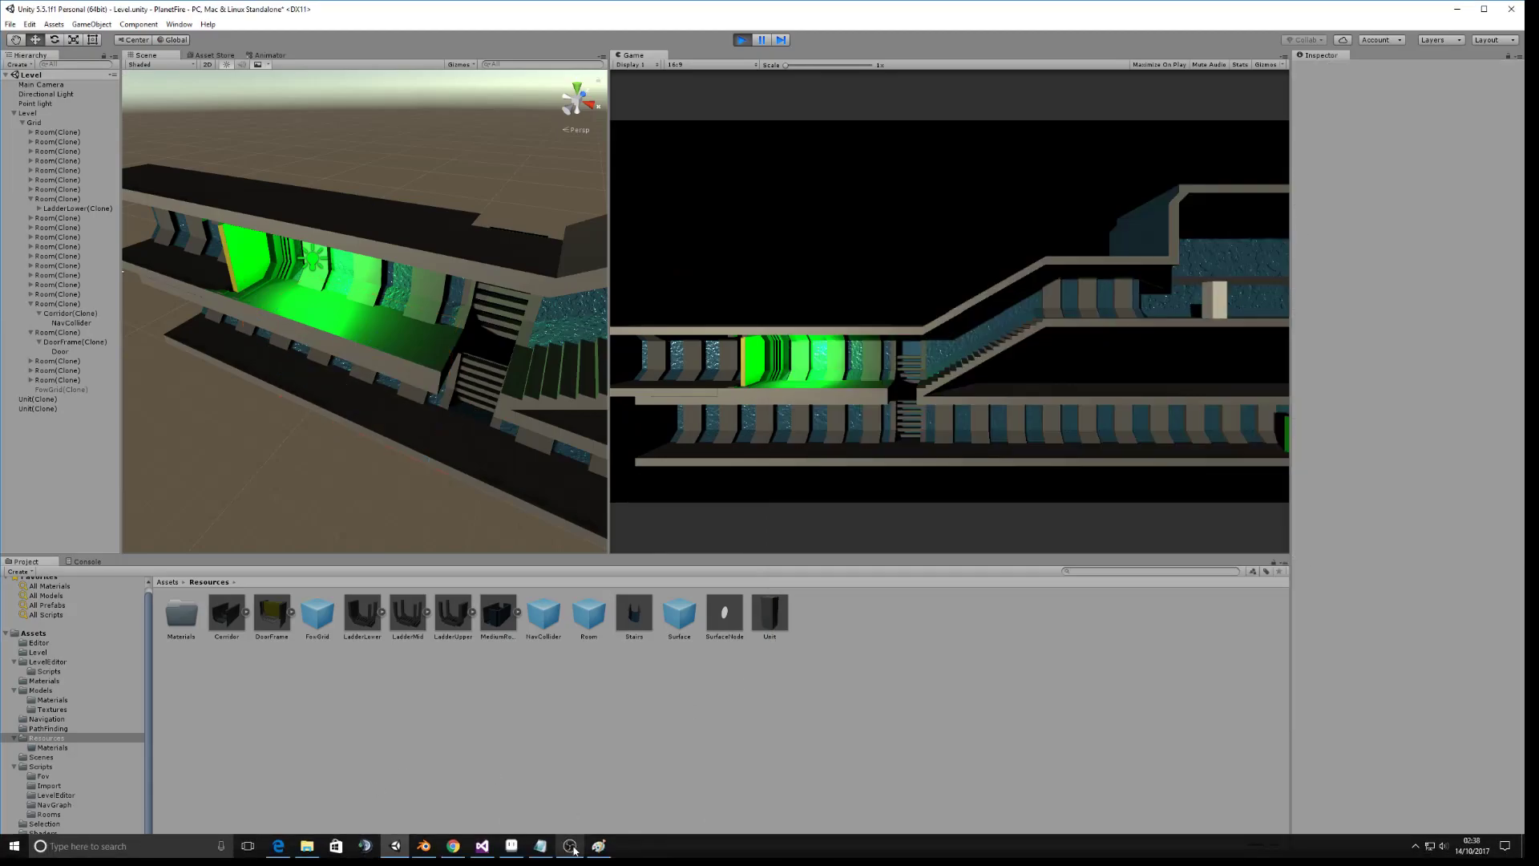